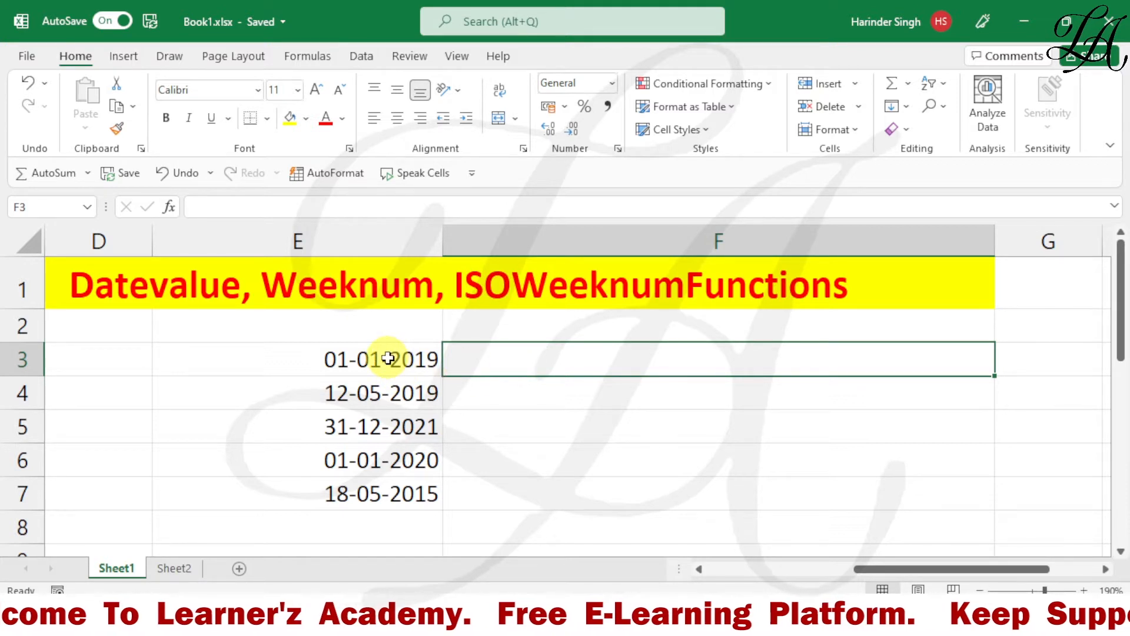
{"action": "left_click", "coordinate": [389, 358]}
{"action": "left_click", "coordinate": [507, 359]}
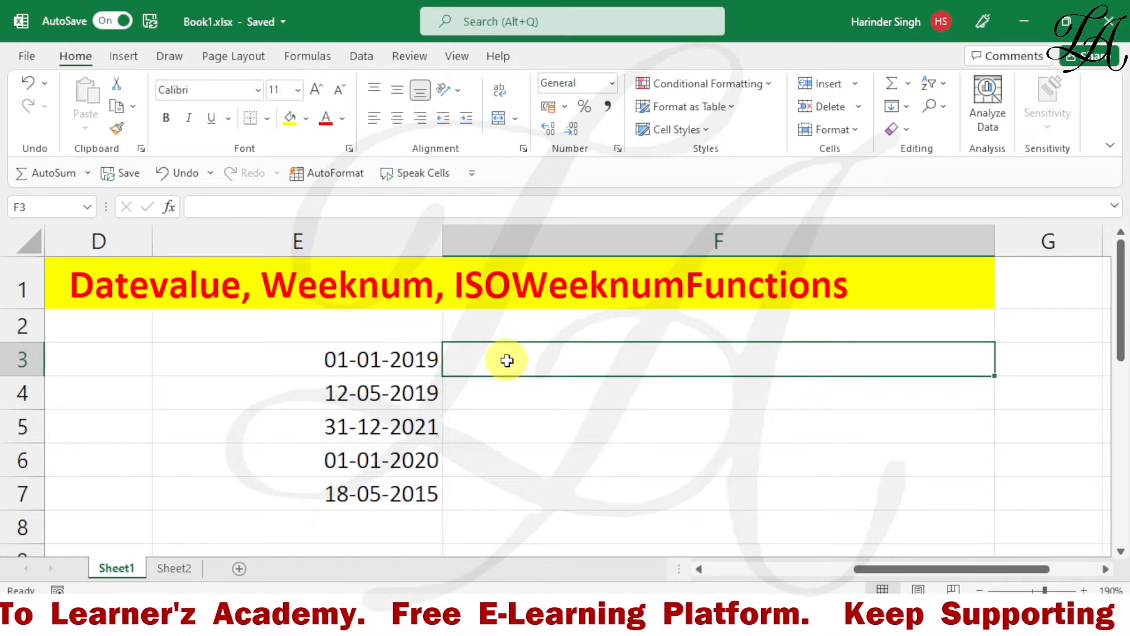
{"action": "left_click", "coordinate": [414, 360]}
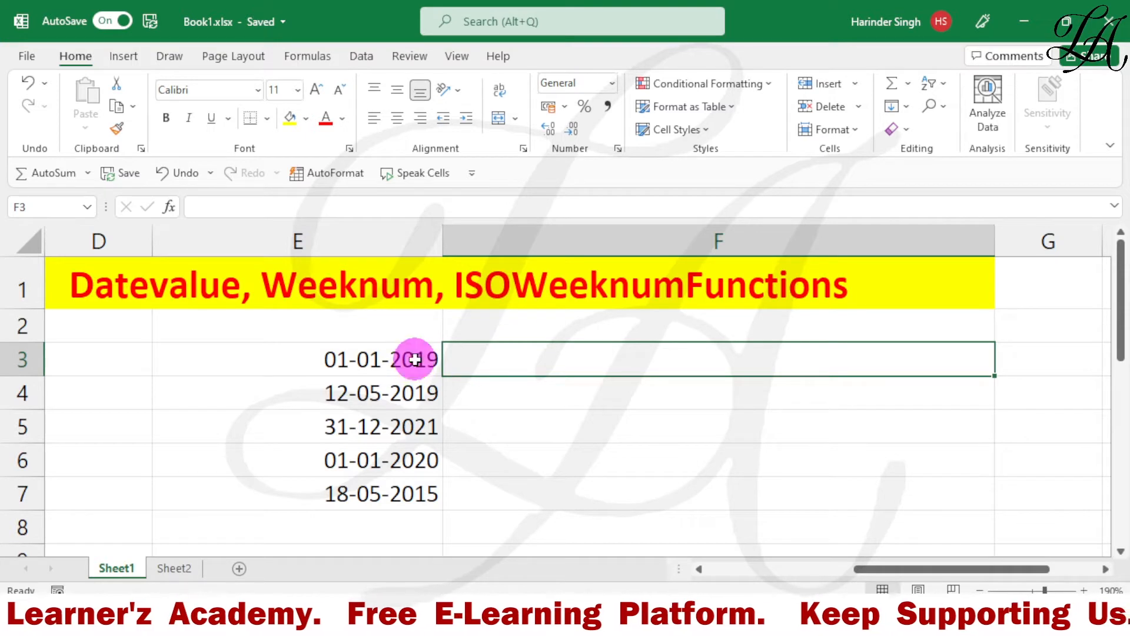
{"action": "left_click", "coordinate": [522, 367]}
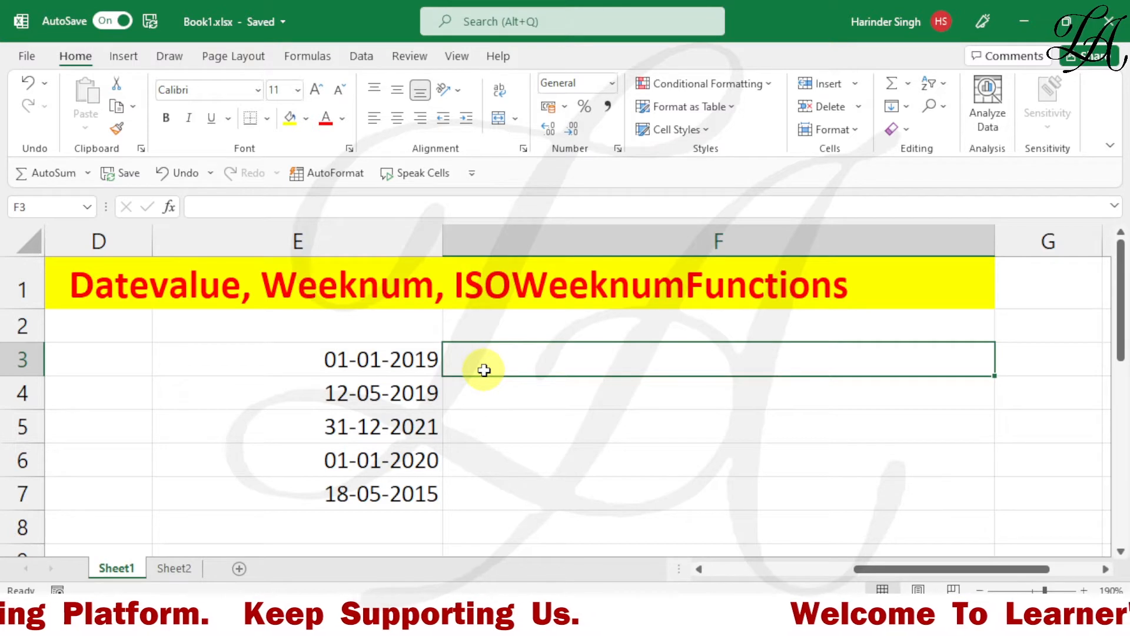
Convert the date 01-01-2019 in cell E3 to text by adding a leading apostrophe
{"action": "left_click", "coordinate": [368, 360]}
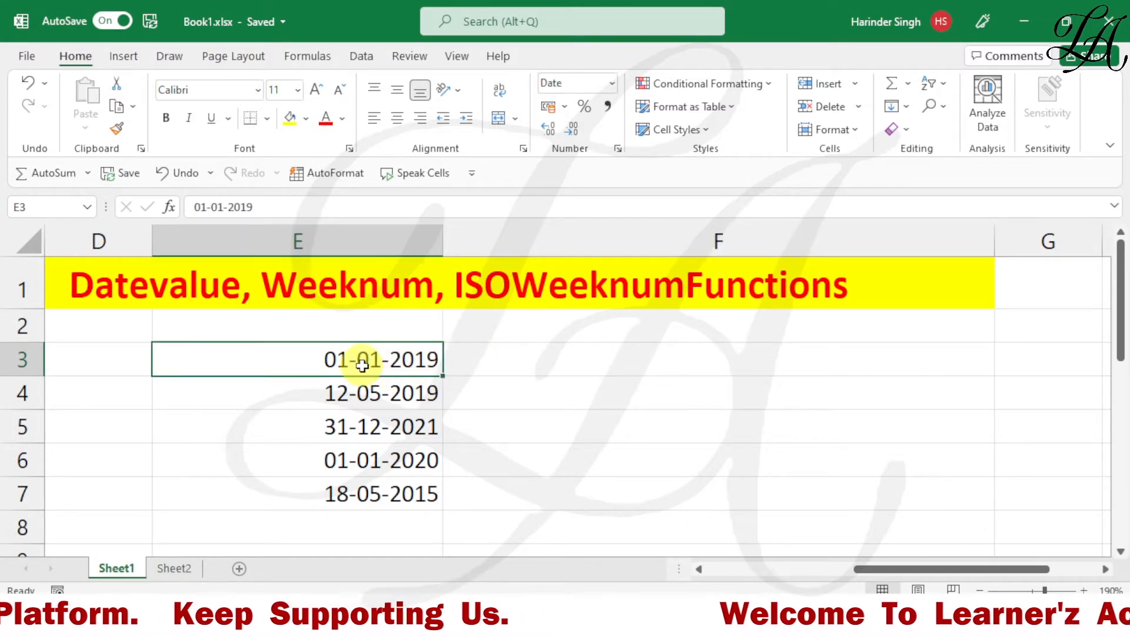
{"action": "double_click", "coordinate": [330, 358]}
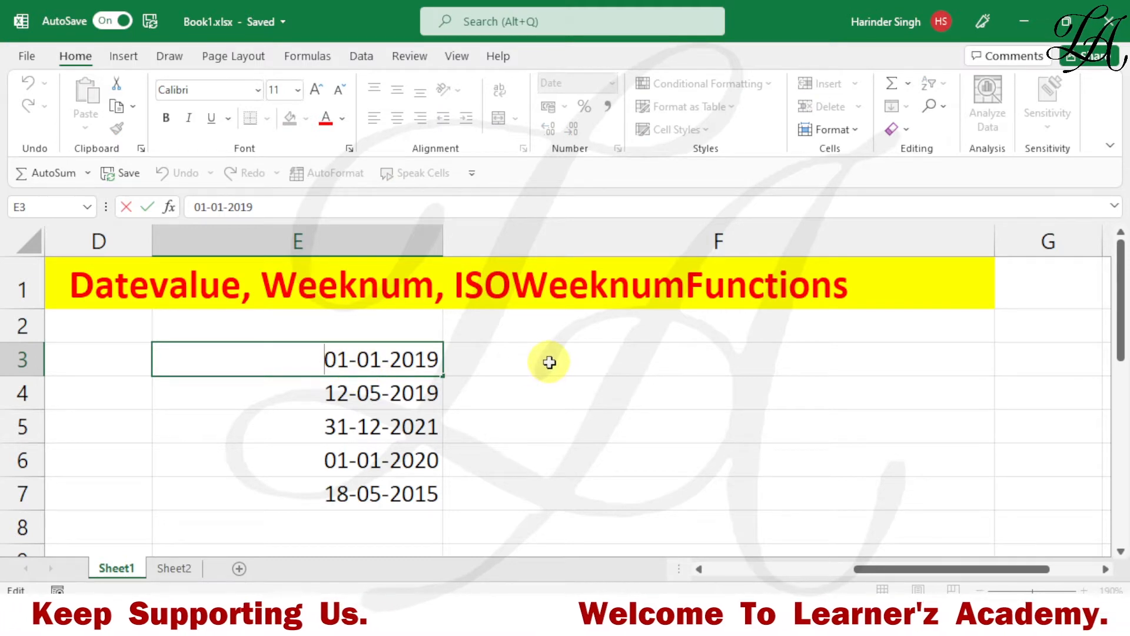
{"action": "type", "text": "'"}
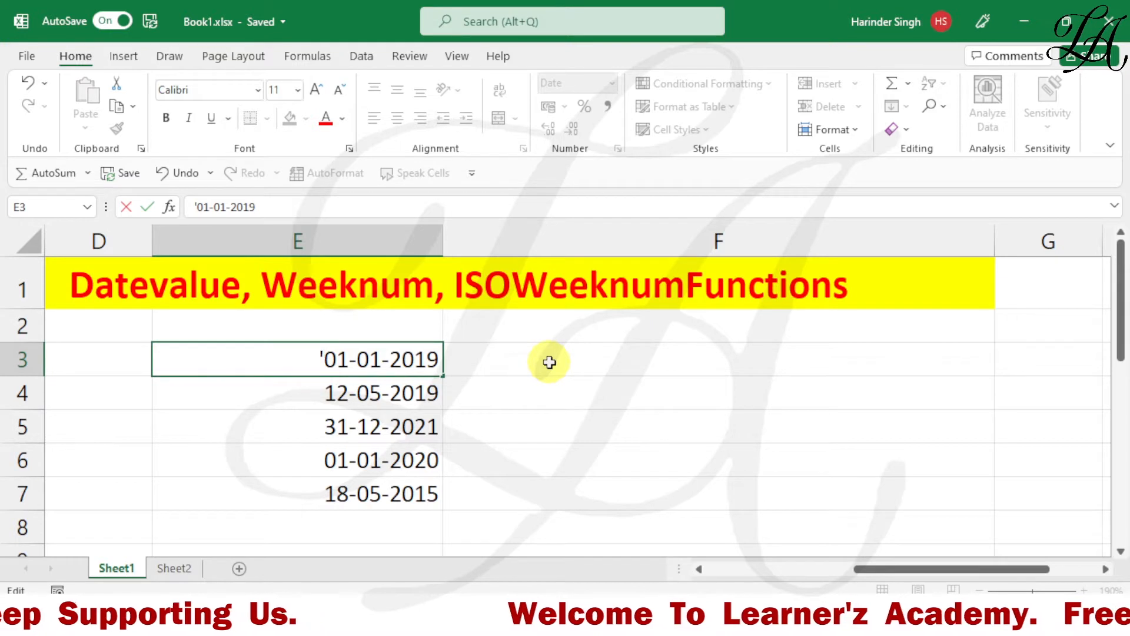
{"action": "left_click", "coordinate": [548, 361]}
{"action": "left_click", "coordinate": [298, 364]}
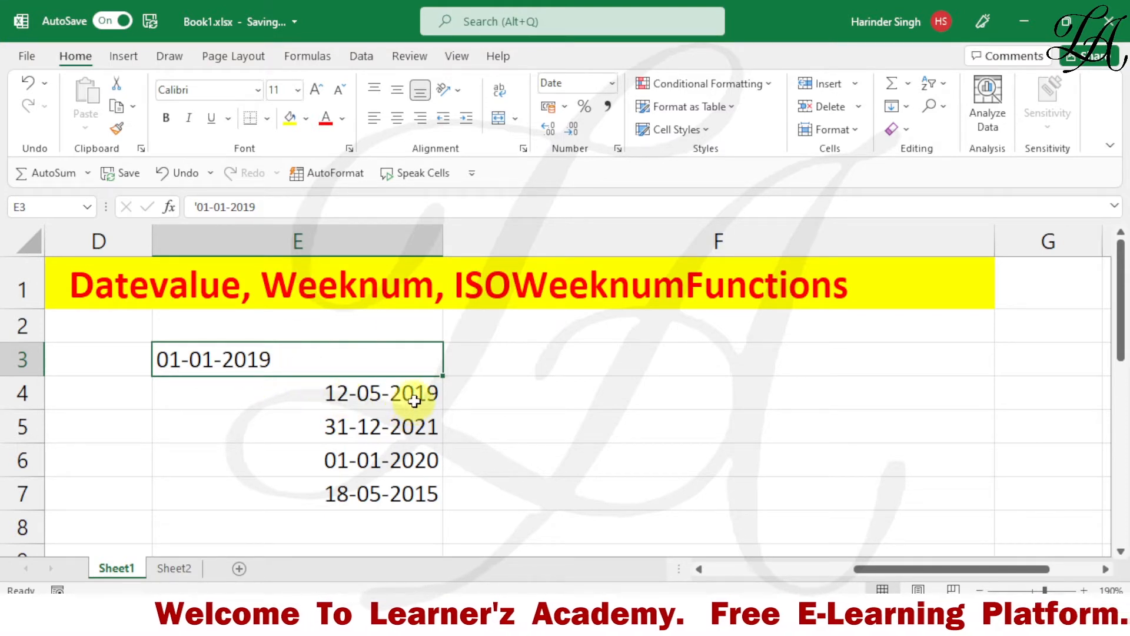
{"action": "left_click", "coordinate": [353, 396]}
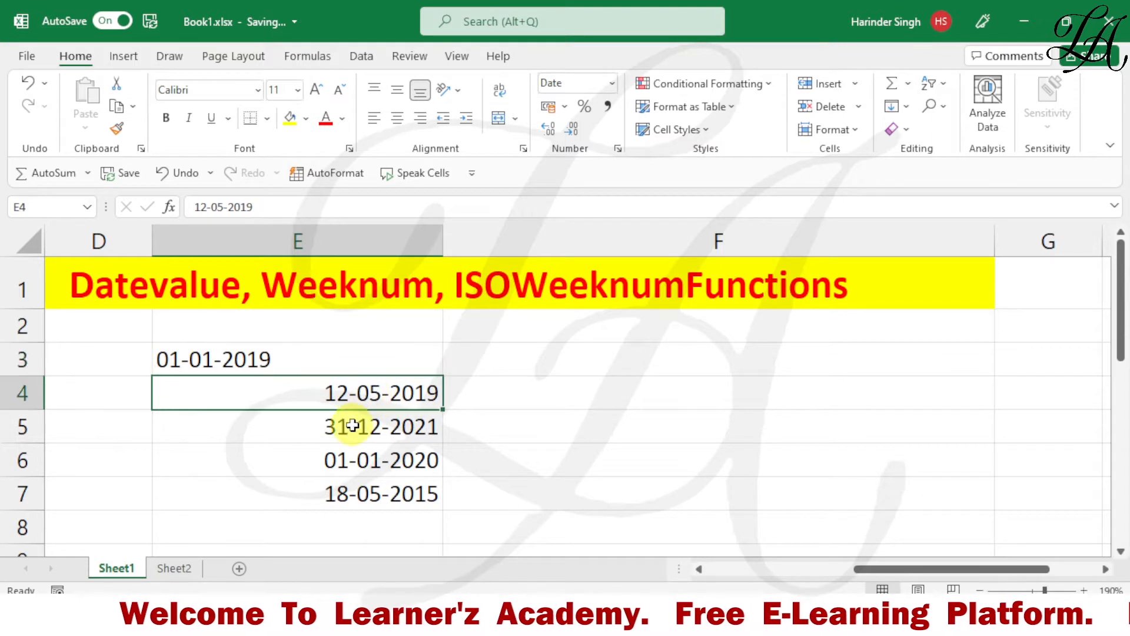
{"action": "left_click", "coordinate": [334, 362]}
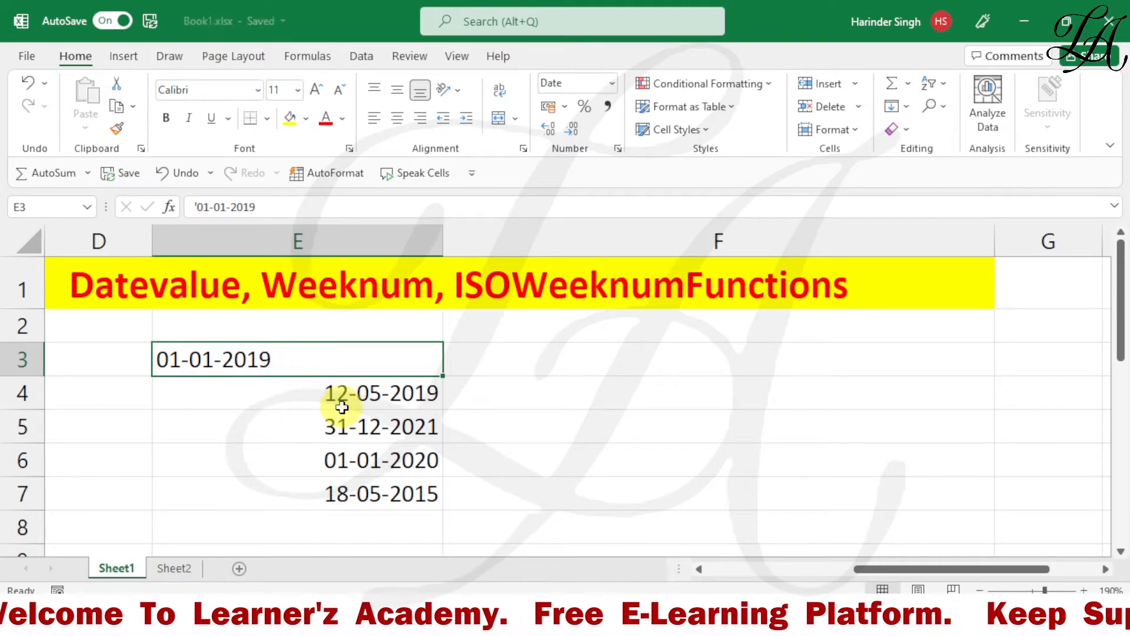
{"action": "left_click", "coordinate": [294, 357]}
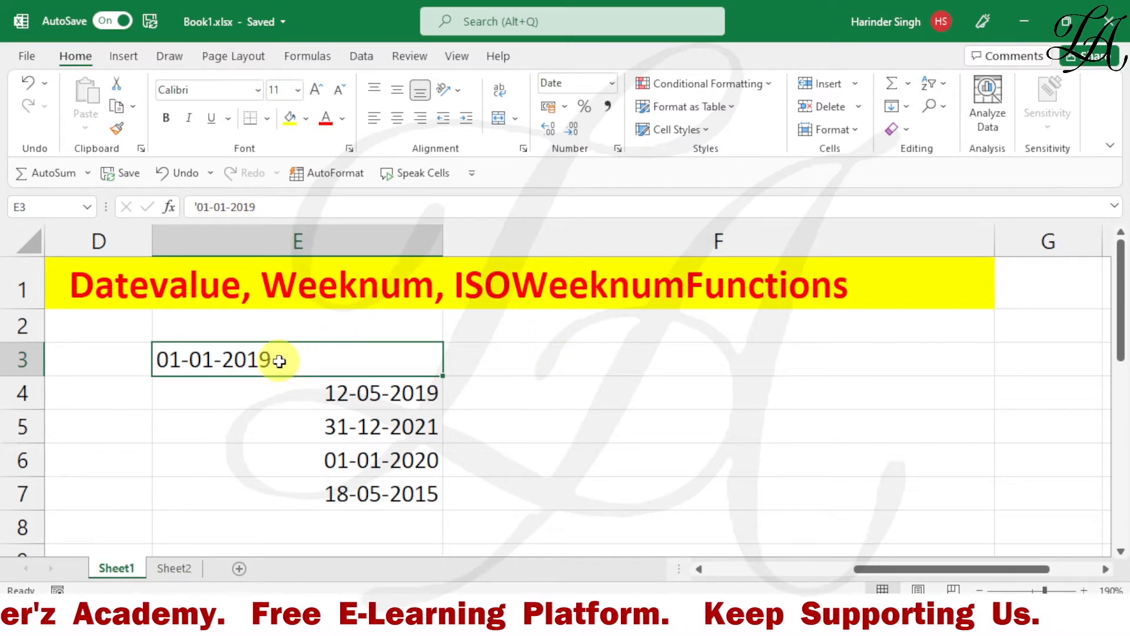
Enter the formula =DATEVALUE(E3) in cell F3 to convert the text date to its serial number
{"action": "left_click", "coordinate": [553, 360]}
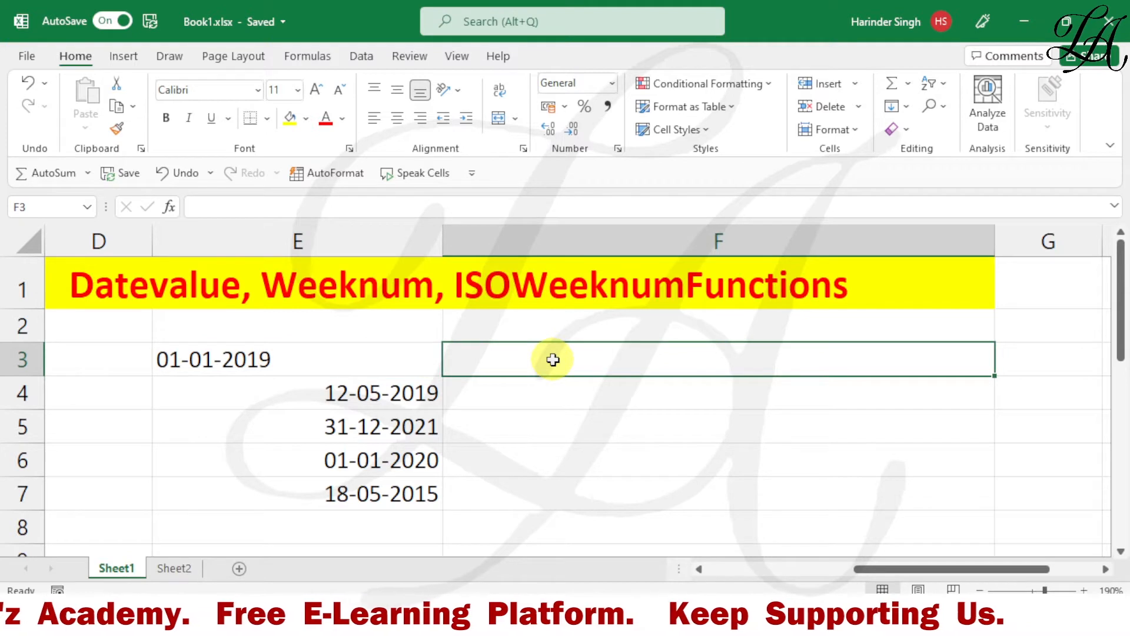
{"action": "type", "text": "="}
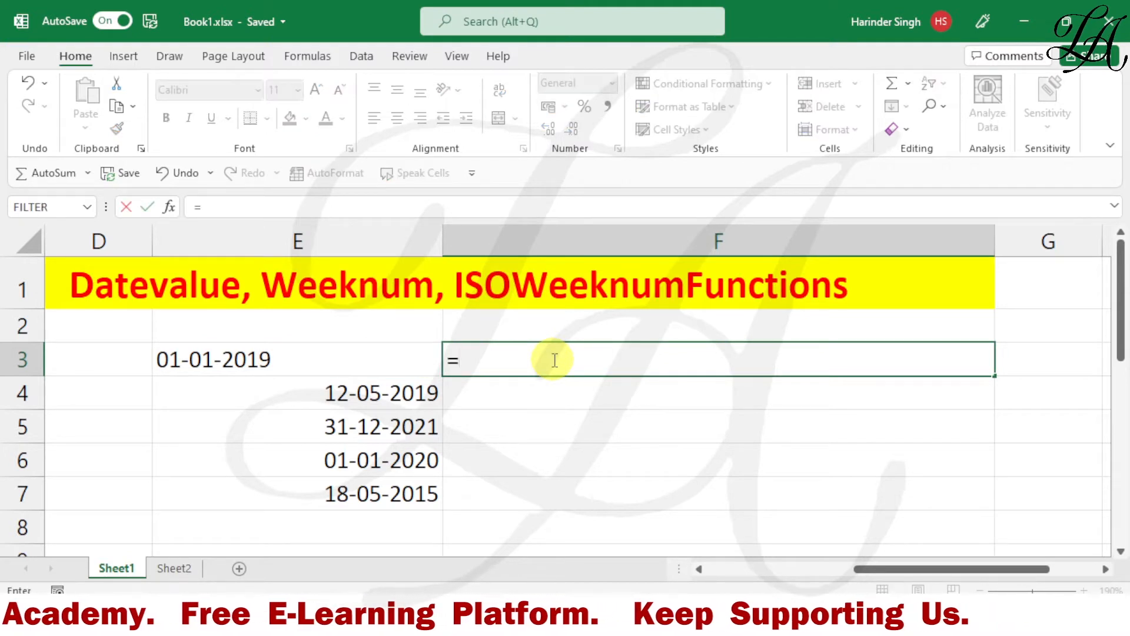
{"action": "type", "text": "date"}
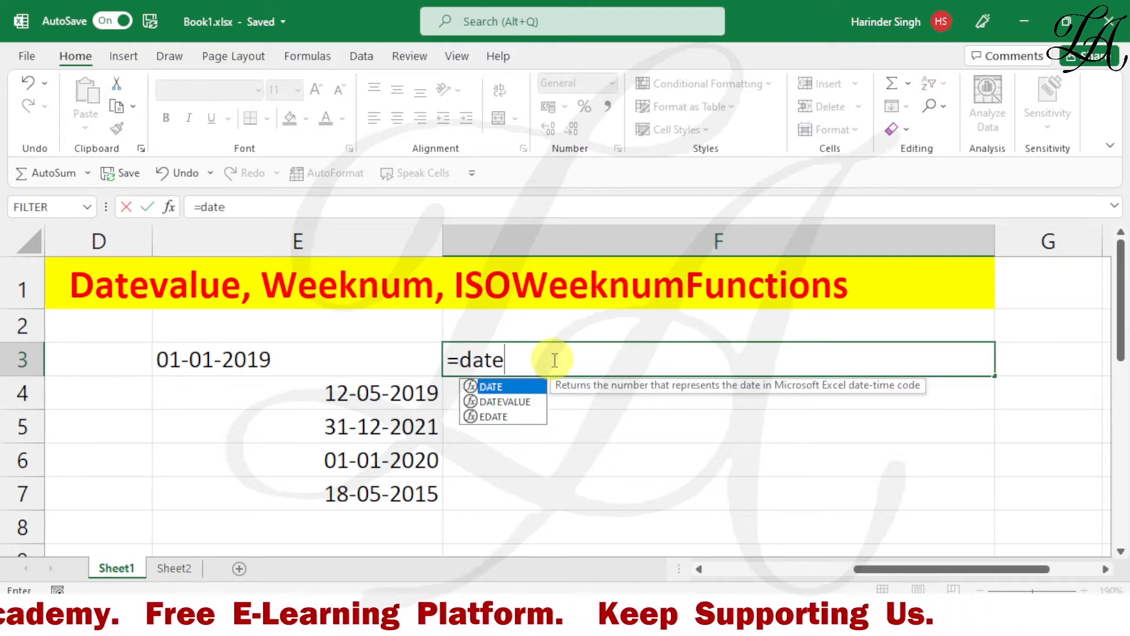
{"action": "type", "text": "valu"}
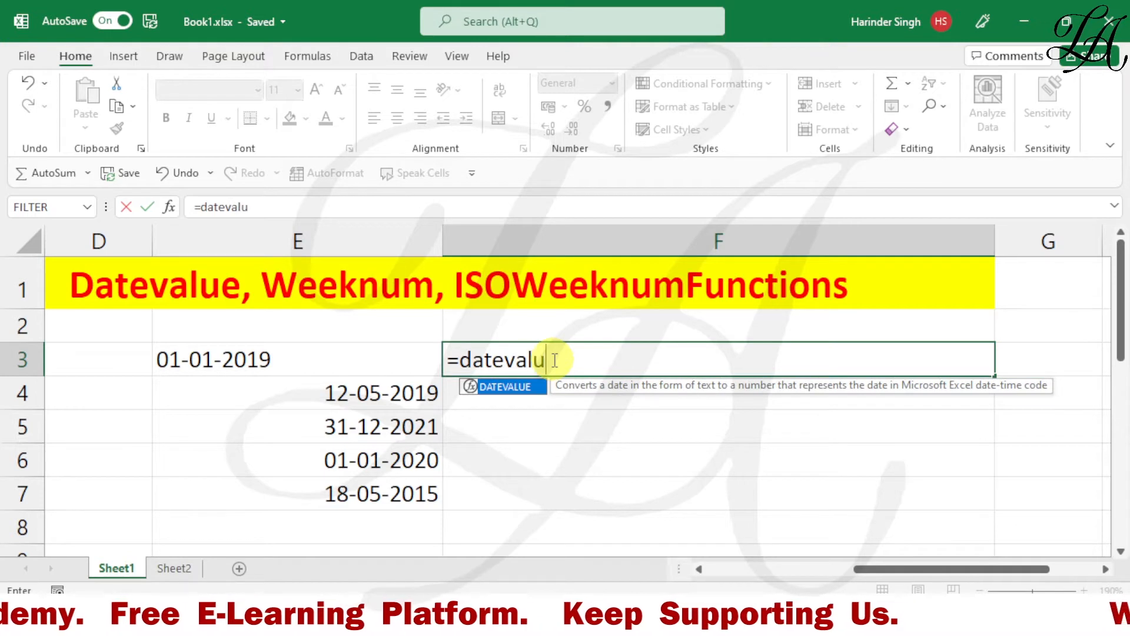
{"action": "type", "text": "e("}
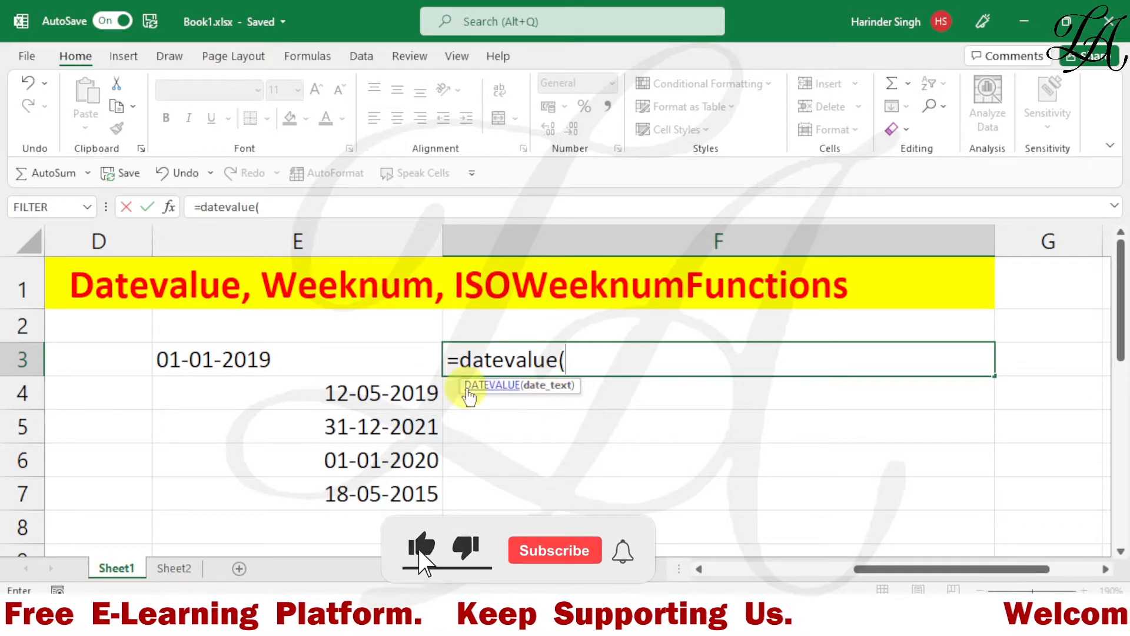
{"action": "left_click", "coordinate": [231, 359]}
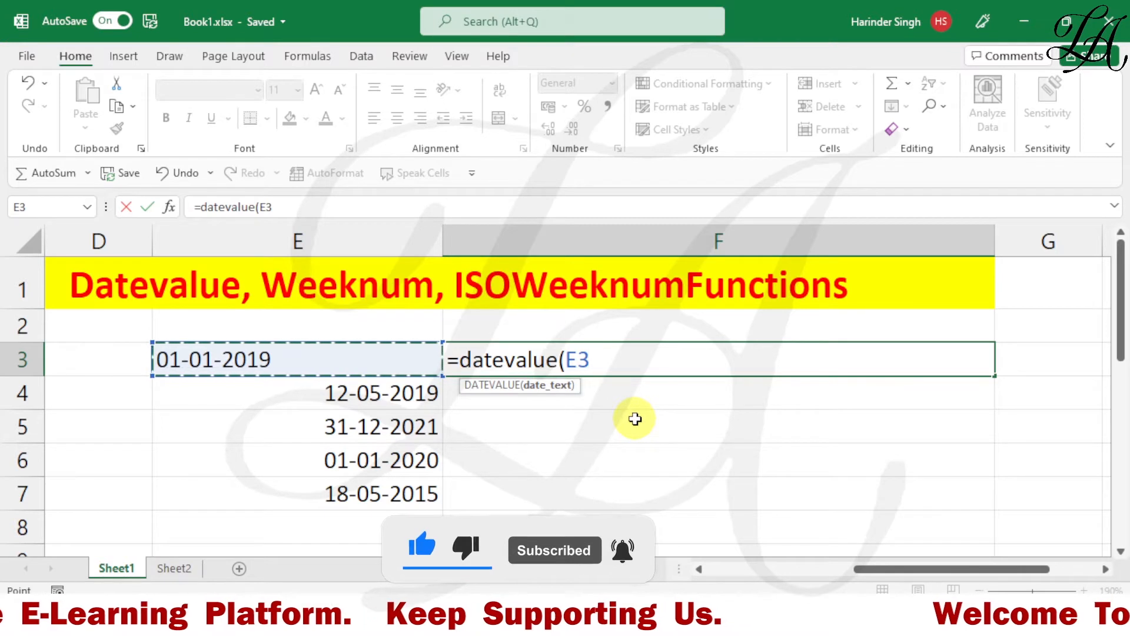
{"action": "type", "text": ")"}
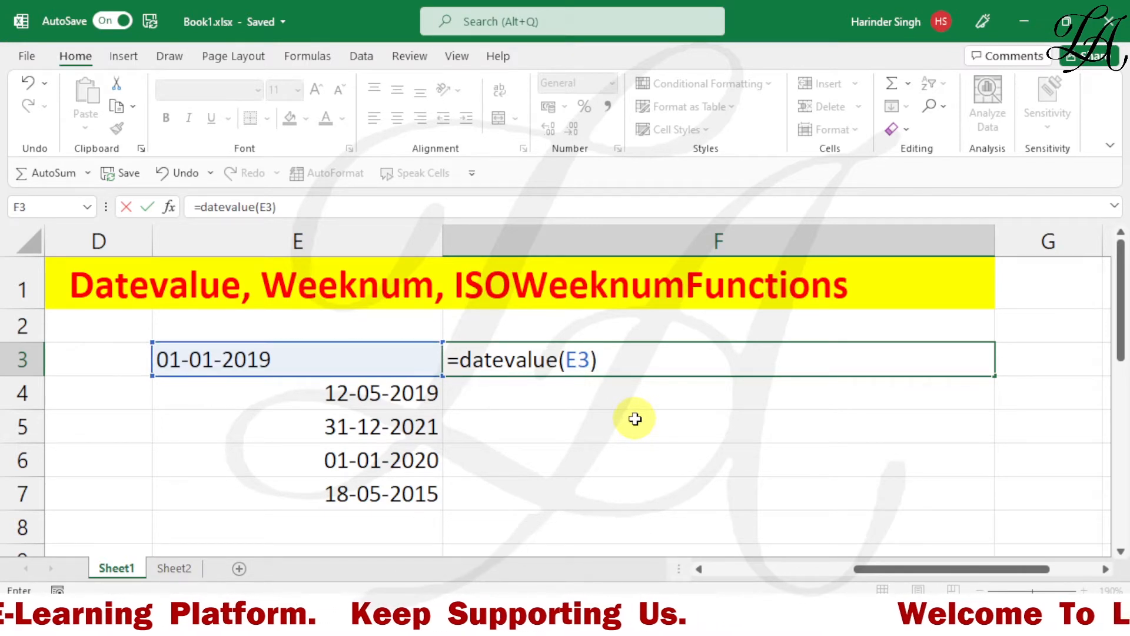
{"action": "key", "text": "Return"}
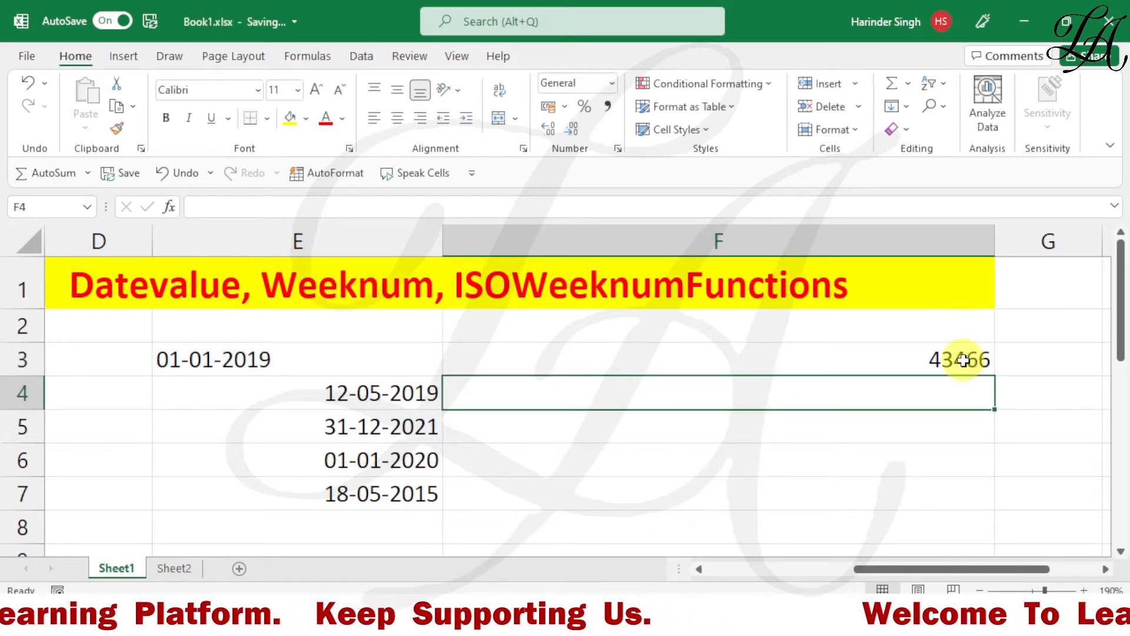
Apply the Short Date number format to cell F3
{"action": "left_click", "coordinate": [983, 361]}
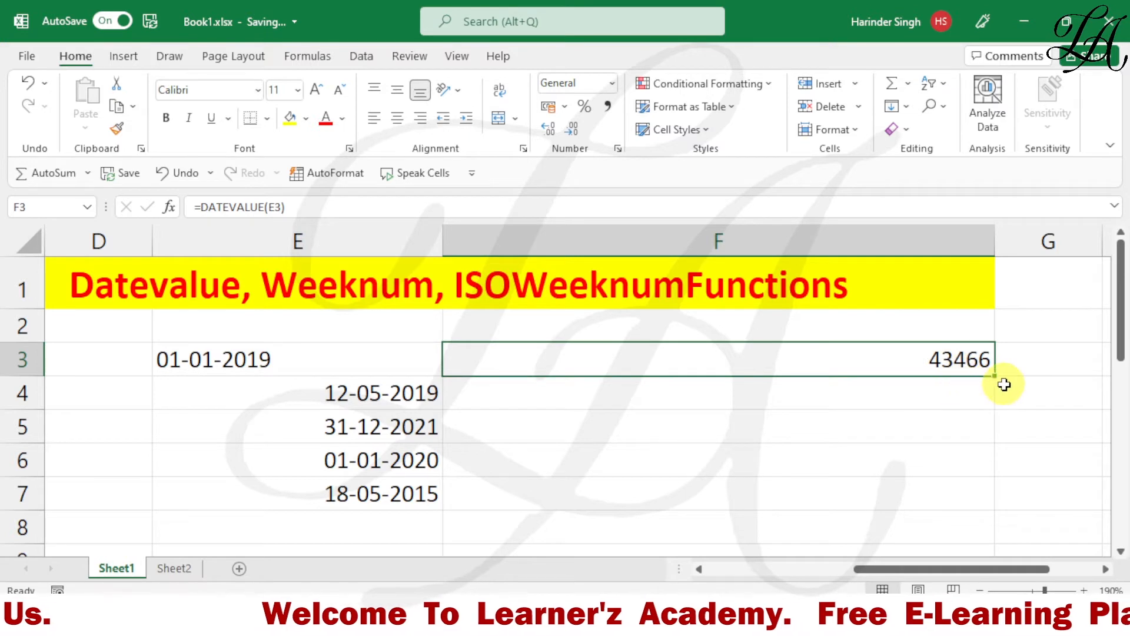
{"action": "left_click", "coordinate": [905, 358]}
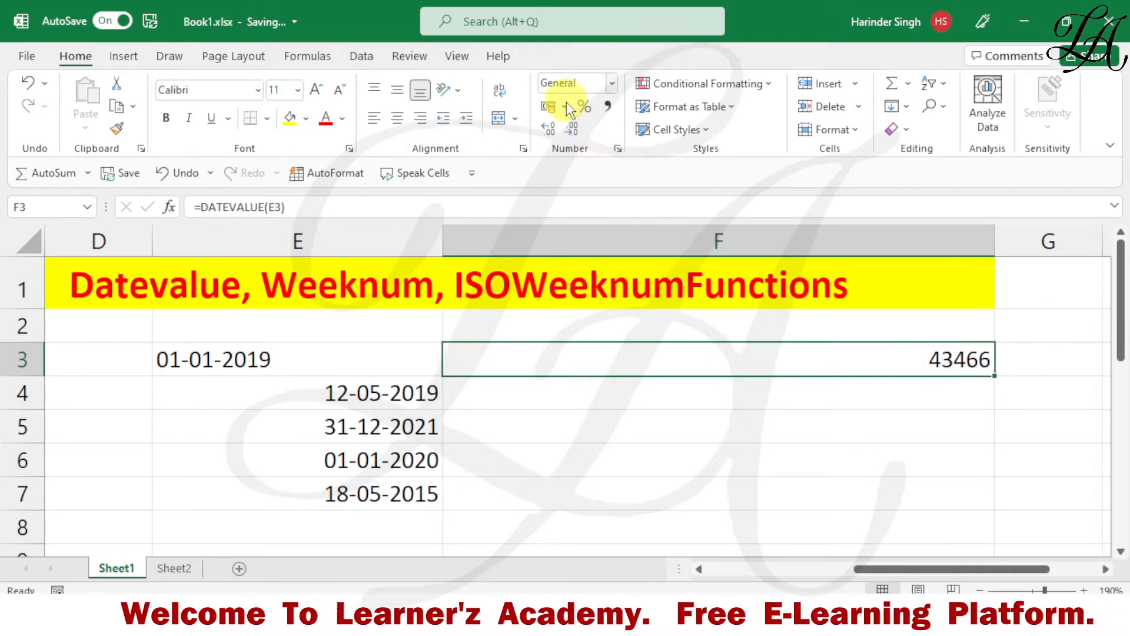
{"action": "left_click", "coordinate": [612, 84]}
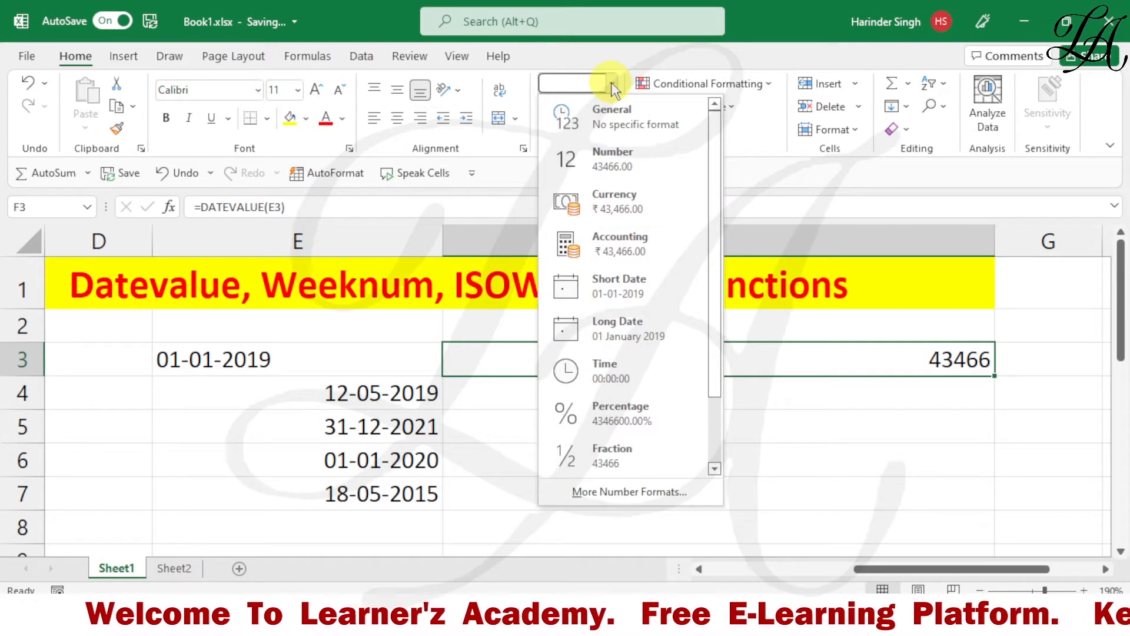
{"action": "left_click", "coordinate": [621, 286]}
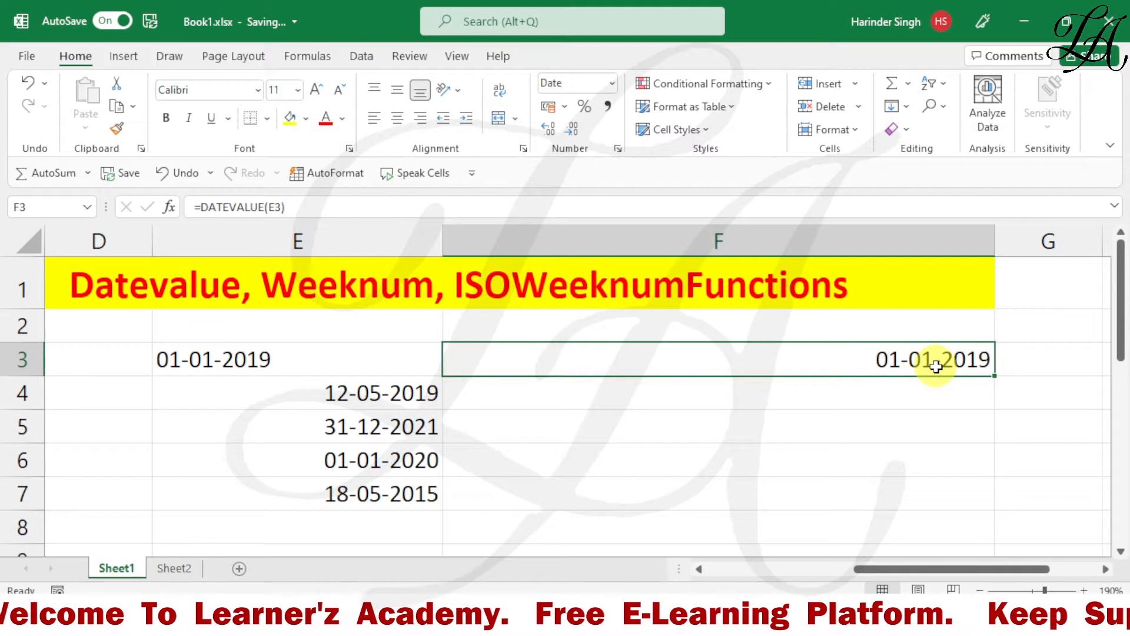
Clear the DATEVALUE formula from cell F3
{"action": "left_click", "coordinate": [858, 396]}
{"action": "left_click", "coordinate": [924, 359]}
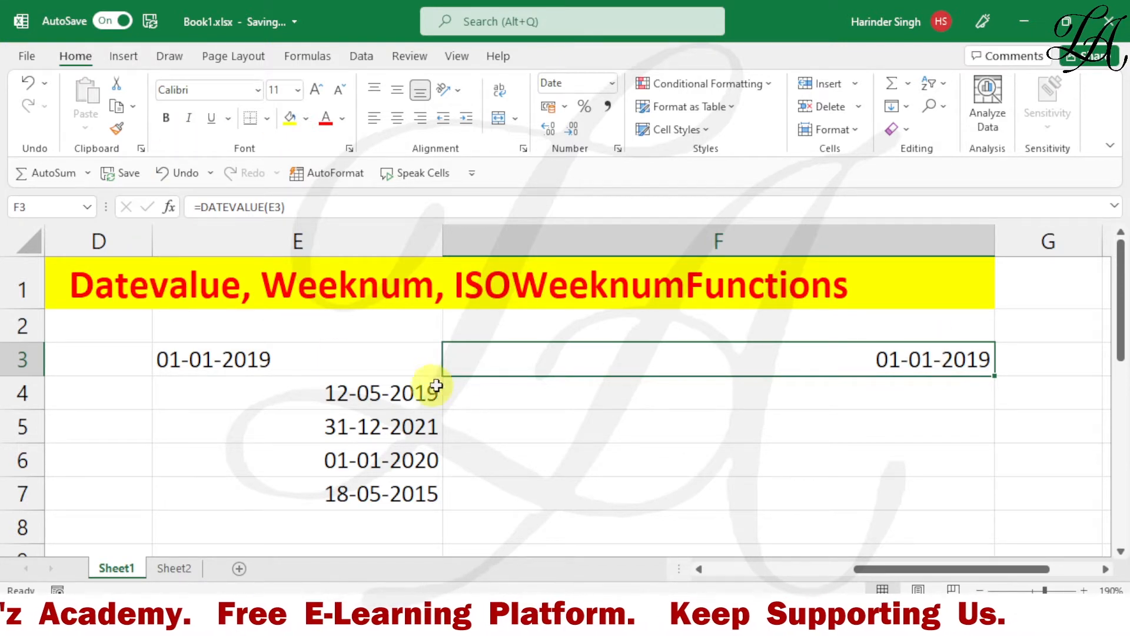
{"action": "left_click", "coordinate": [517, 400]}
{"action": "left_click", "coordinate": [793, 366]}
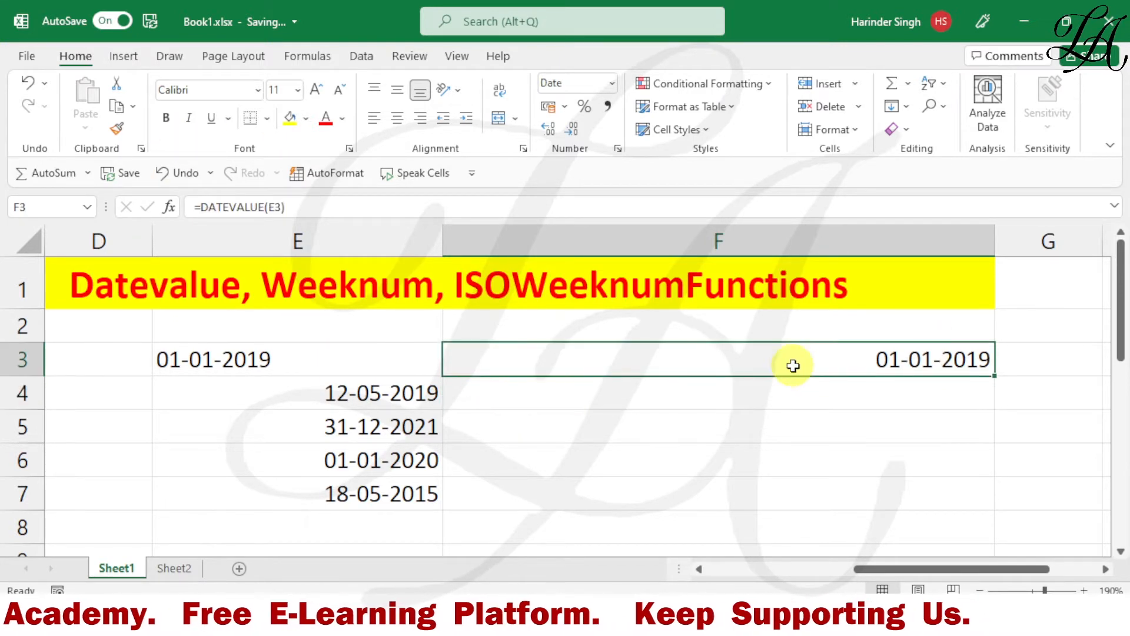
{"action": "key", "text": "Delete"}
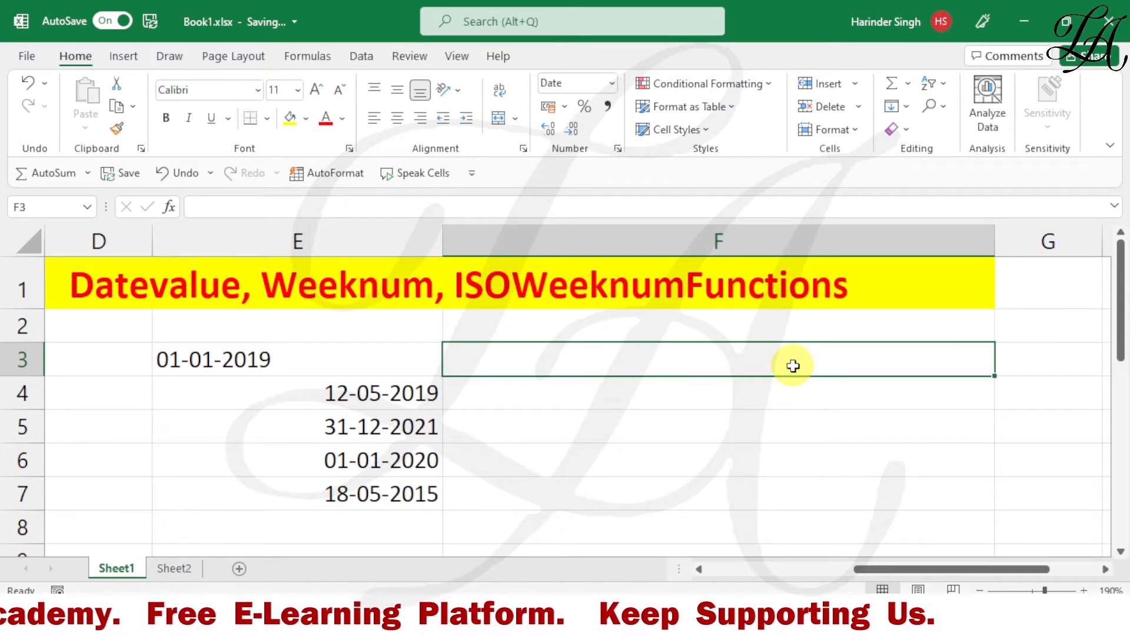
Remove the leading apostrophe from cell E3 so that 01-01-2019 is stored as a real date
{"action": "double_click", "coordinate": [202, 361]}
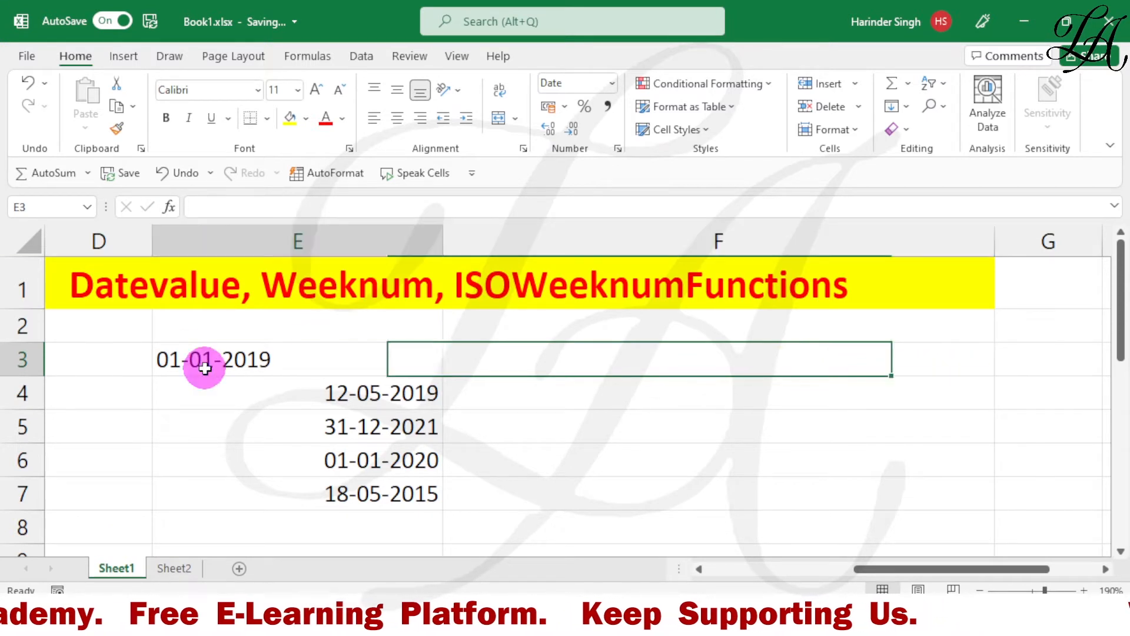
{"action": "left_click", "coordinate": [160, 359]}
{"action": "key", "text": "BackSpace"}
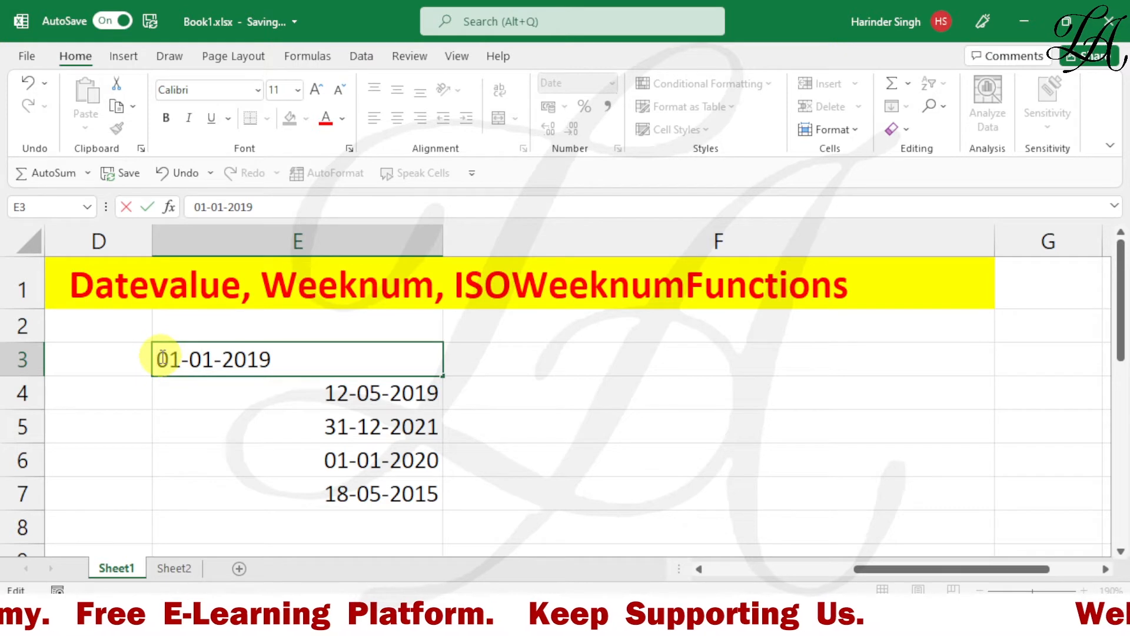
{"action": "left_click", "coordinate": [568, 371]}
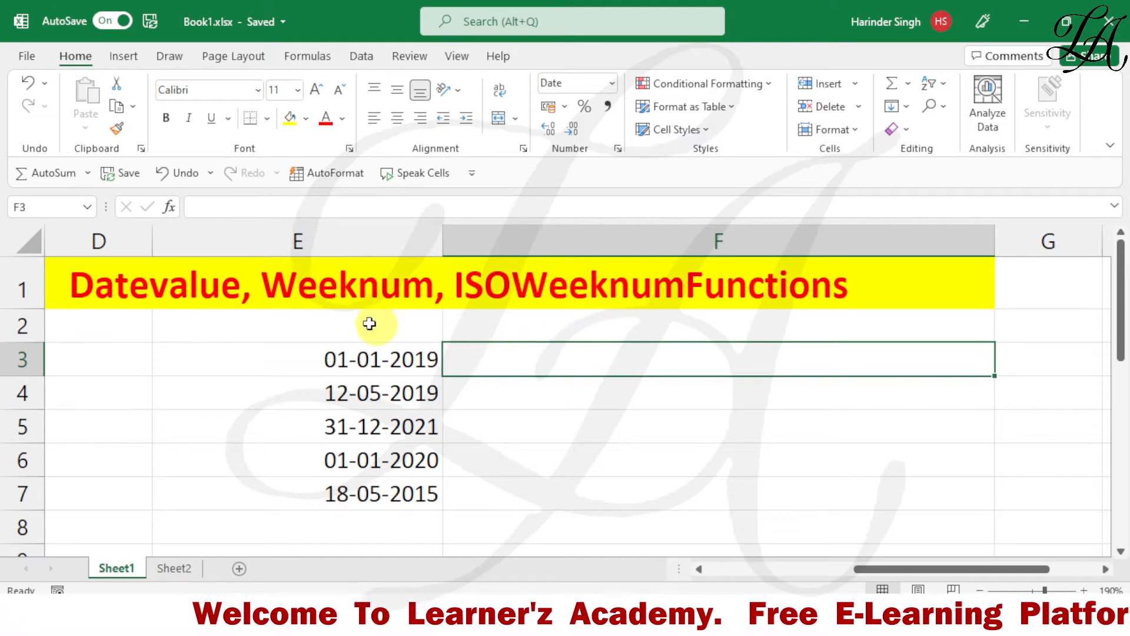
Enter the formula =WEEKNUM(E3) in cell F3 to get the week number of the date
{"action": "left_click", "coordinate": [479, 359]}
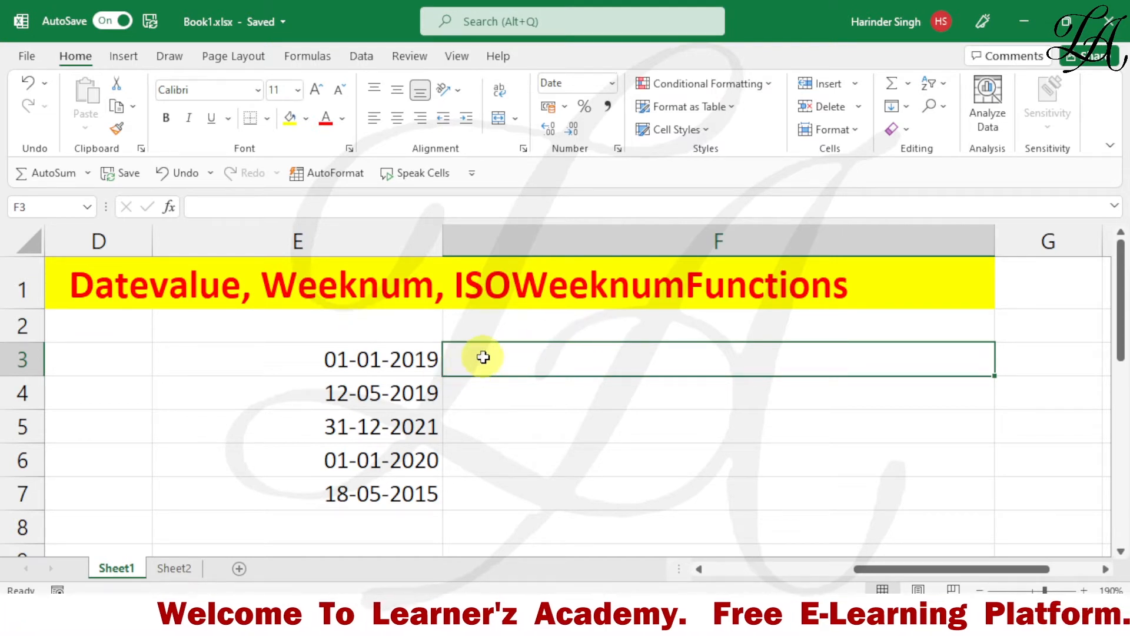
{"action": "type", "text": "="}
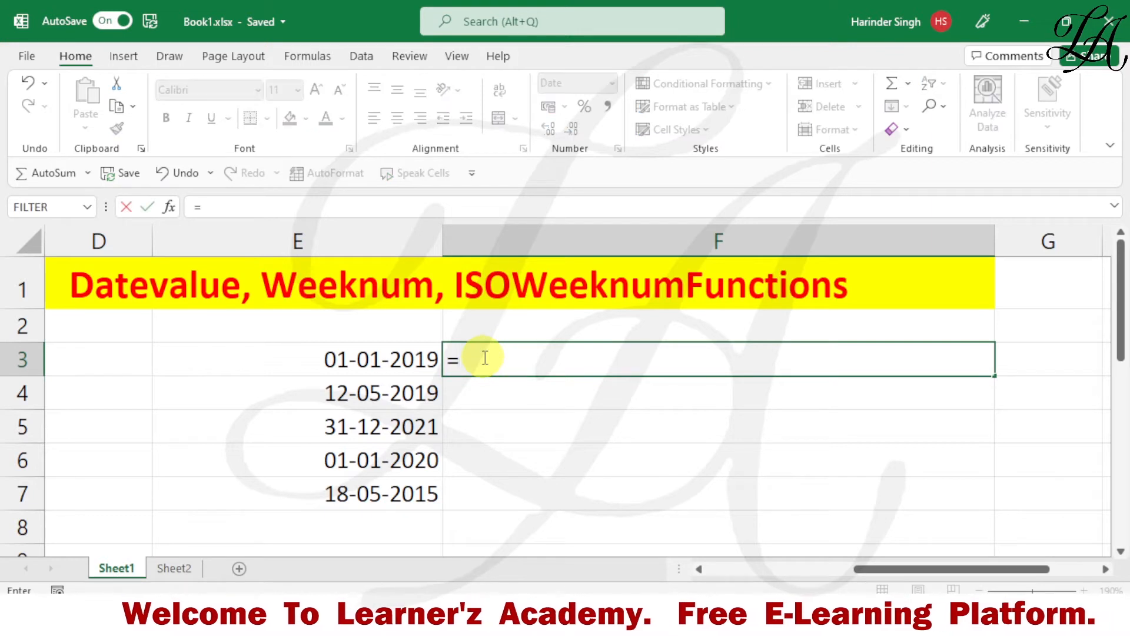
{"action": "type", "text": "weekn"}
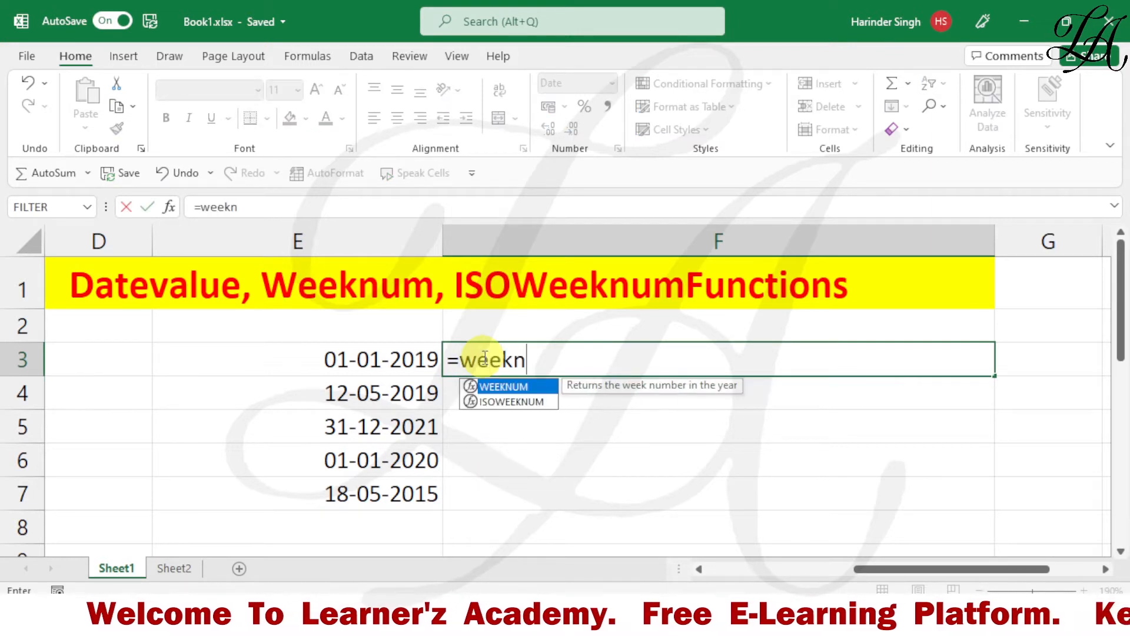
{"action": "type", "text": "um("}
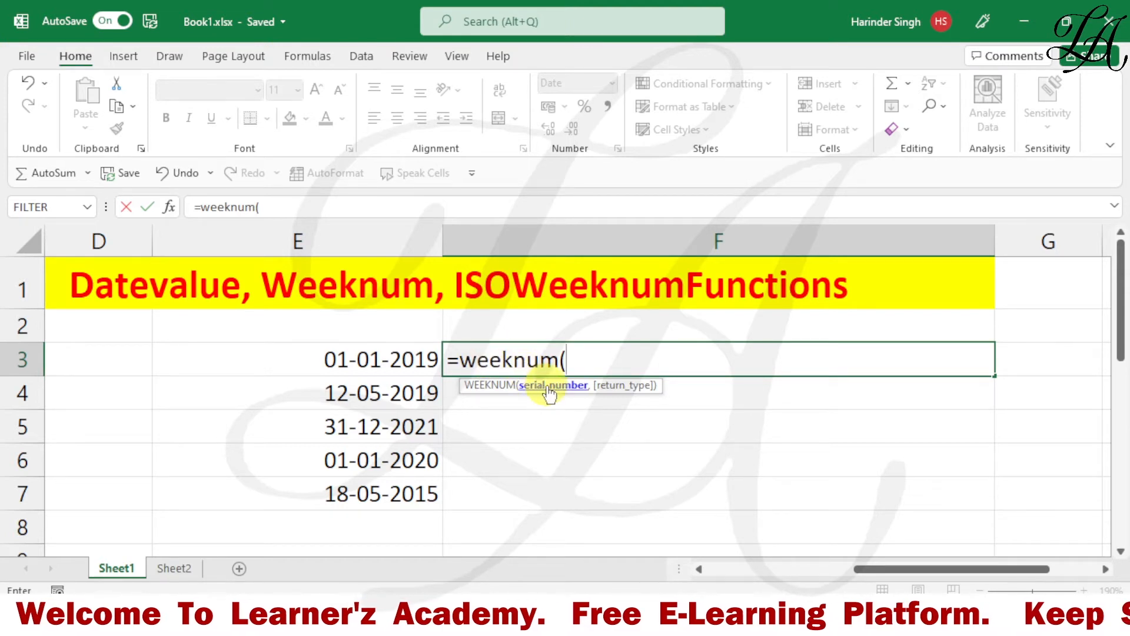
{"action": "left_click", "coordinate": [393, 363]}
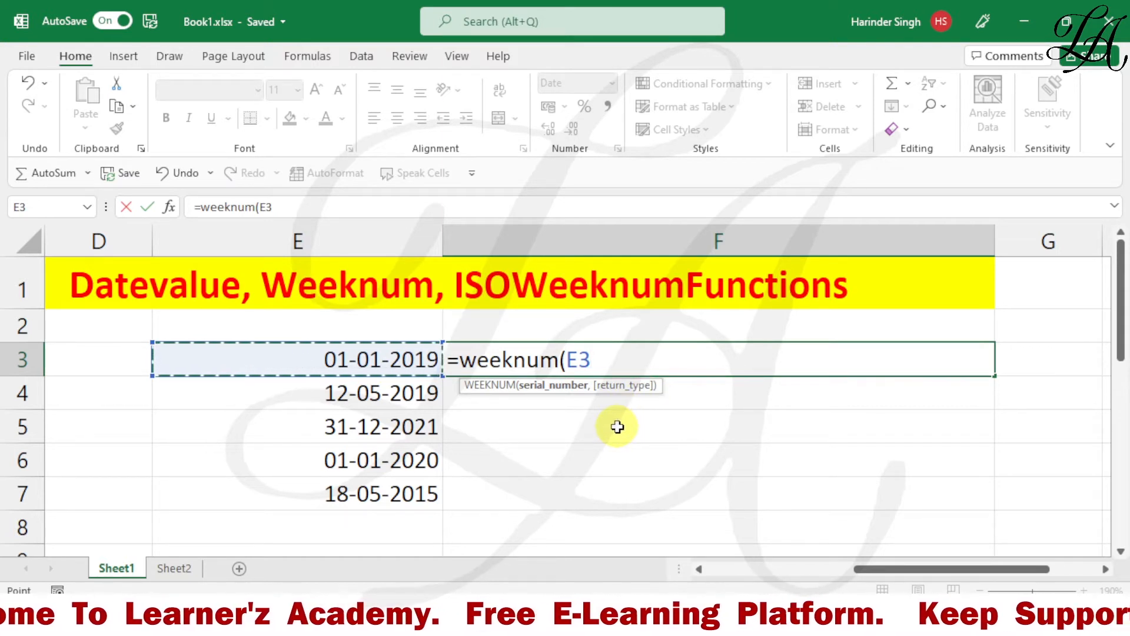
{"action": "type", "text": ")"}
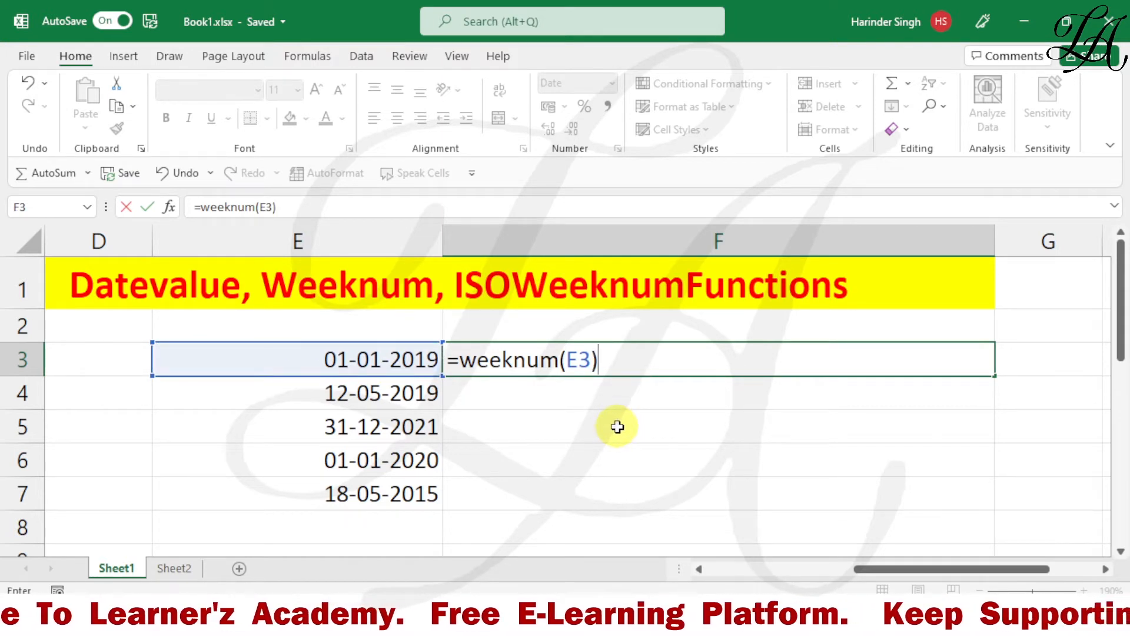
{"action": "key", "text": "Return"}
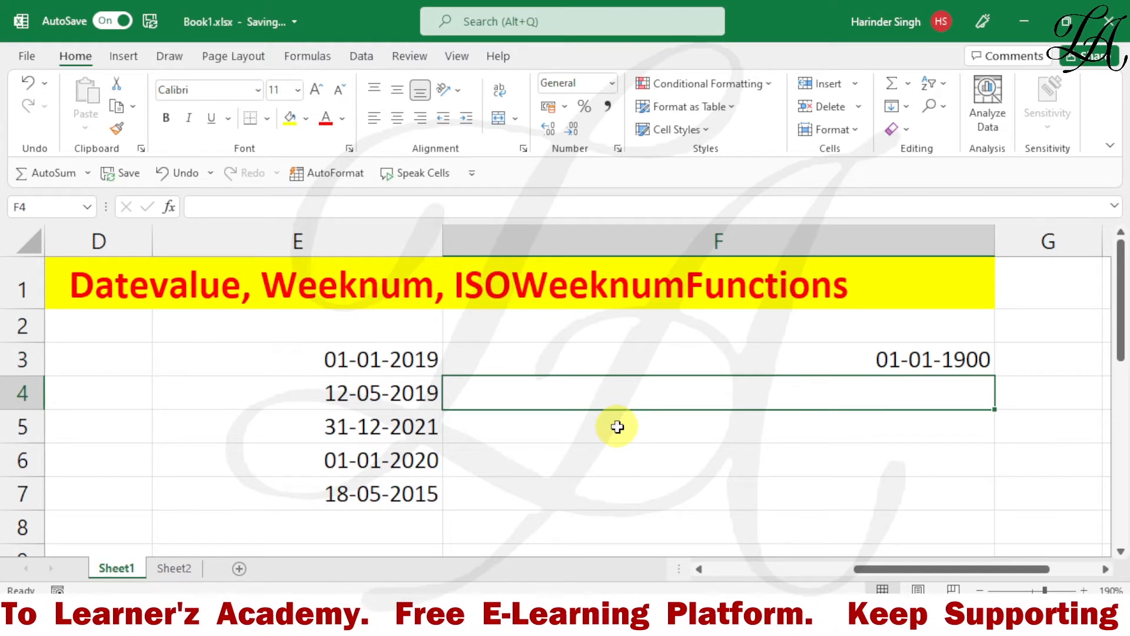
Apply the General number format to cell F3 and fill its WEEKNUM formula down to F7
{"action": "double_click", "coordinate": [934, 366]}
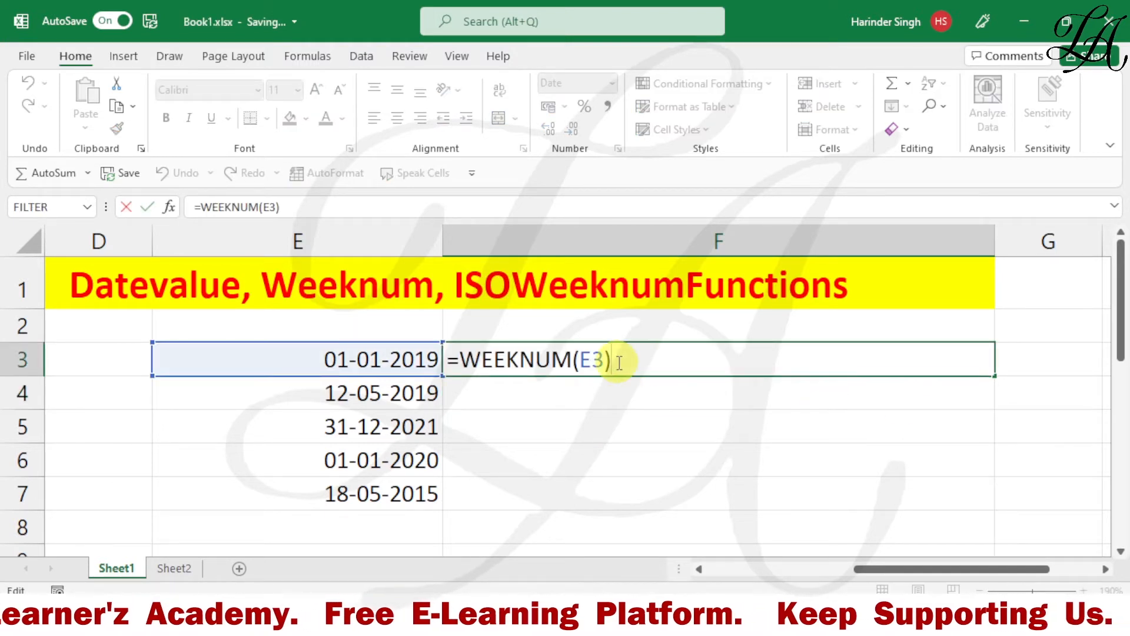
{"action": "left_click", "coordinate": [688, 424]}
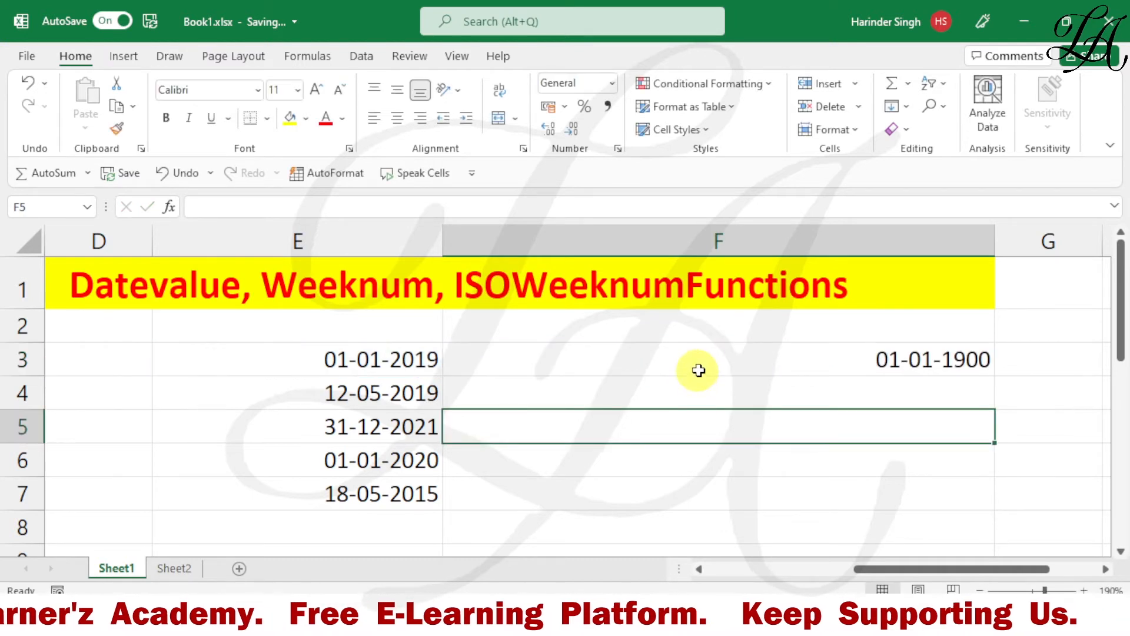
{"action": "left_click", "coordinate": [704, 365]}
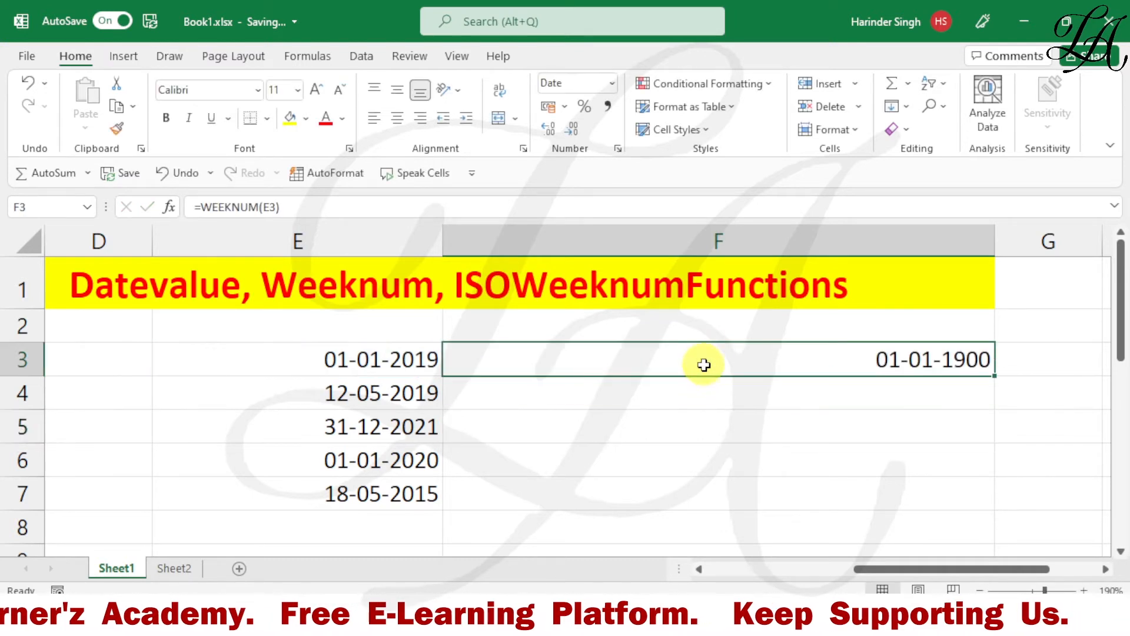
{"action": "left_click", "coordinate": [611, 85]}
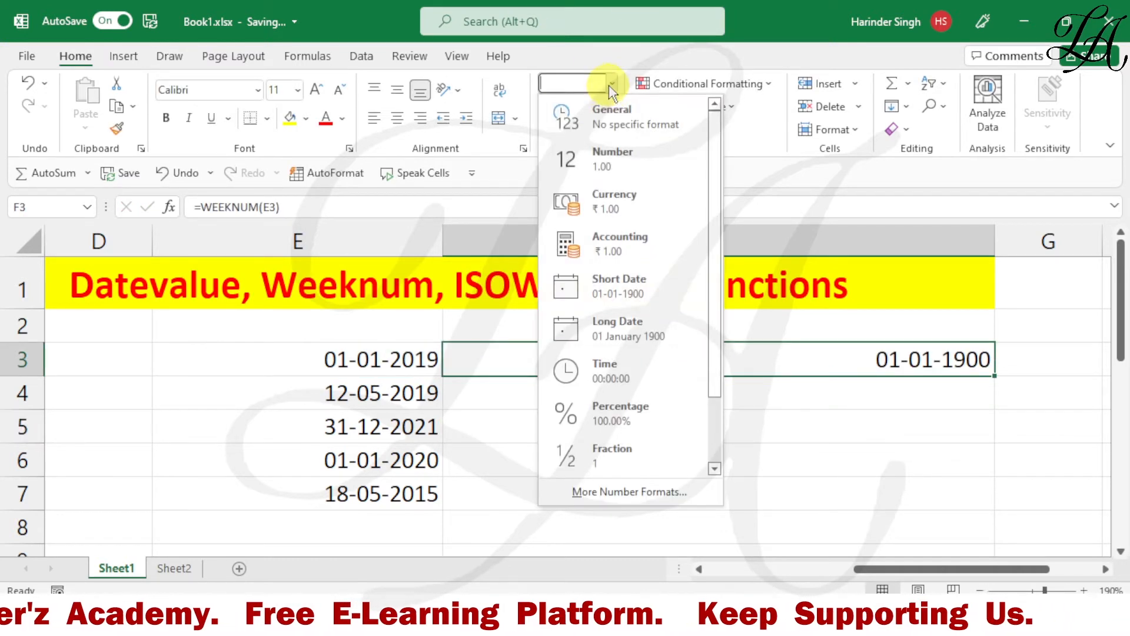
{"action": "left_click", "coordinate": [609, 117]}
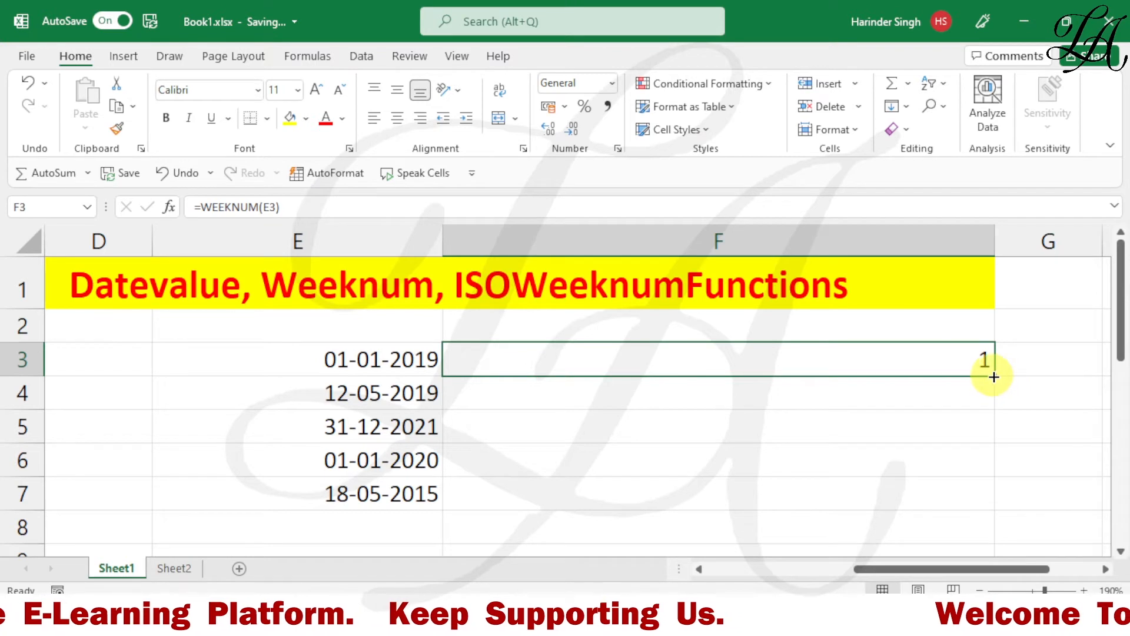
{"action": "left_click_drag", "start_coordinate": [997, 376], "coordinate": [975, 500]}
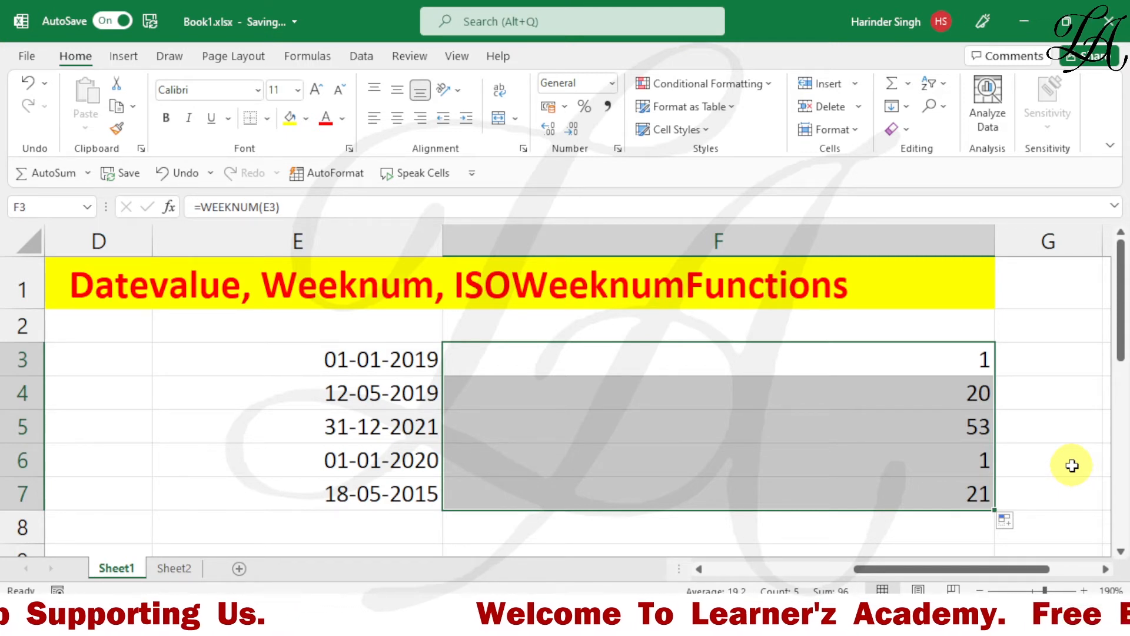
Add return type 12 (week beginning on Tuesday) to the WEEKNUM formula in F3 and fill =WEEKNUM(E3,12) down to F7
{"action": "double_click", "coordinate": [763, 363]}
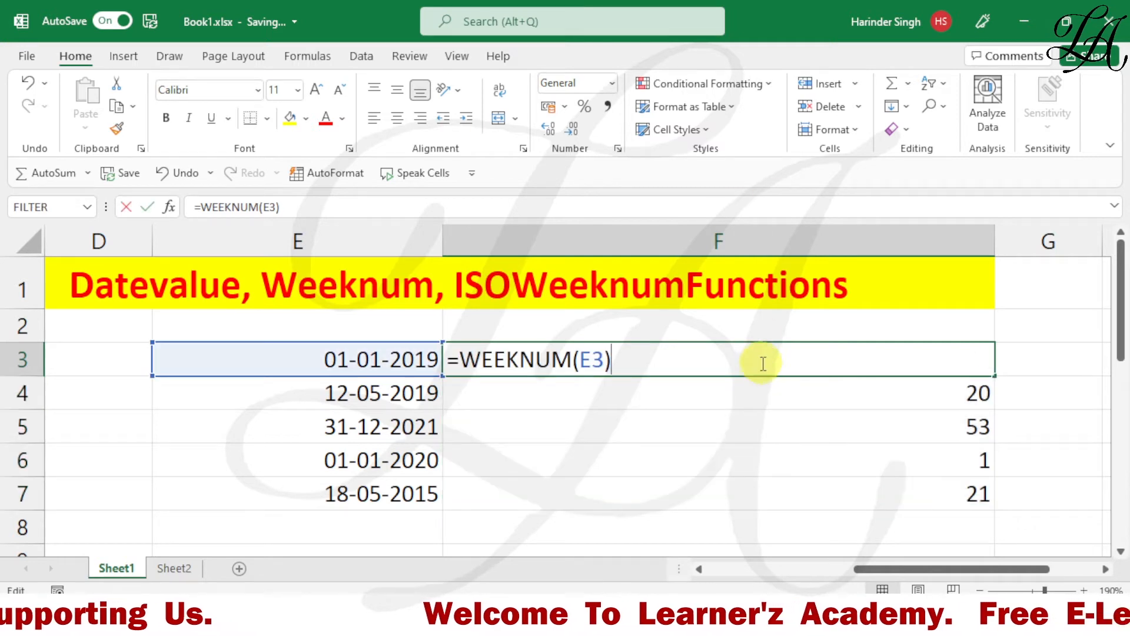
{"action": "left_click", "coordinate": [604, 361]}
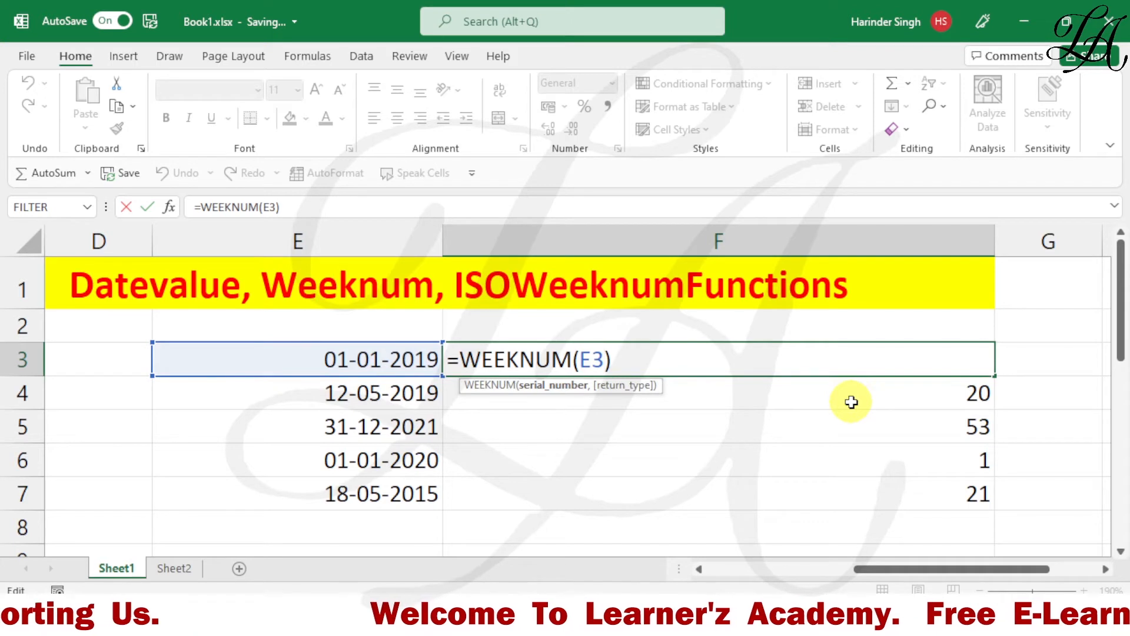
{"action": "type", "text": ","}
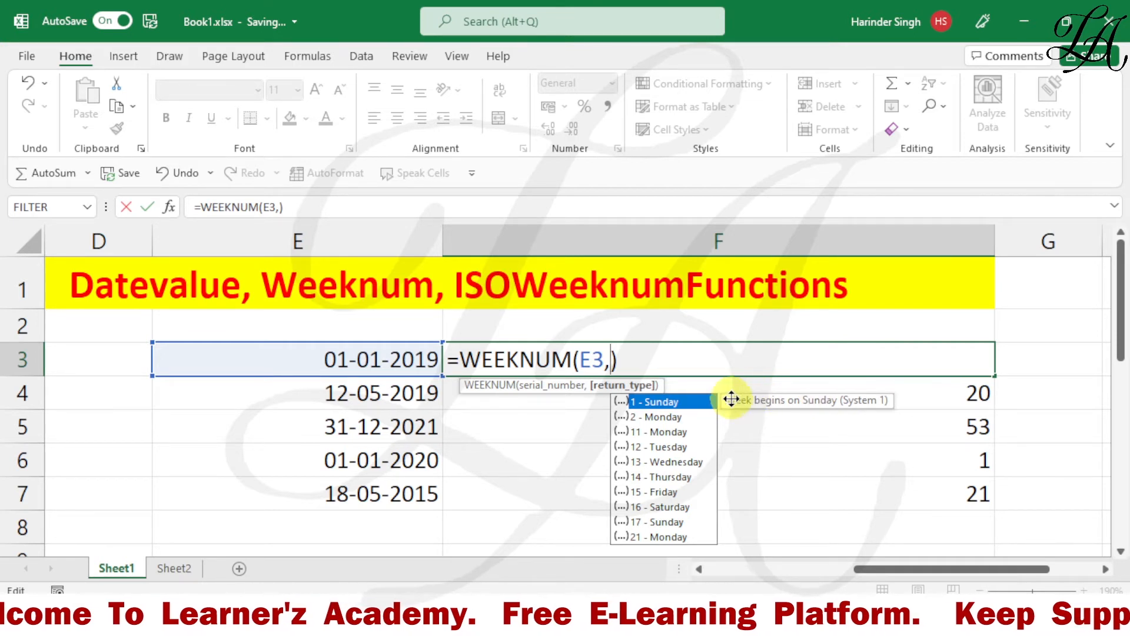
{"action": "left_click", "coordinate": [667, 447]}
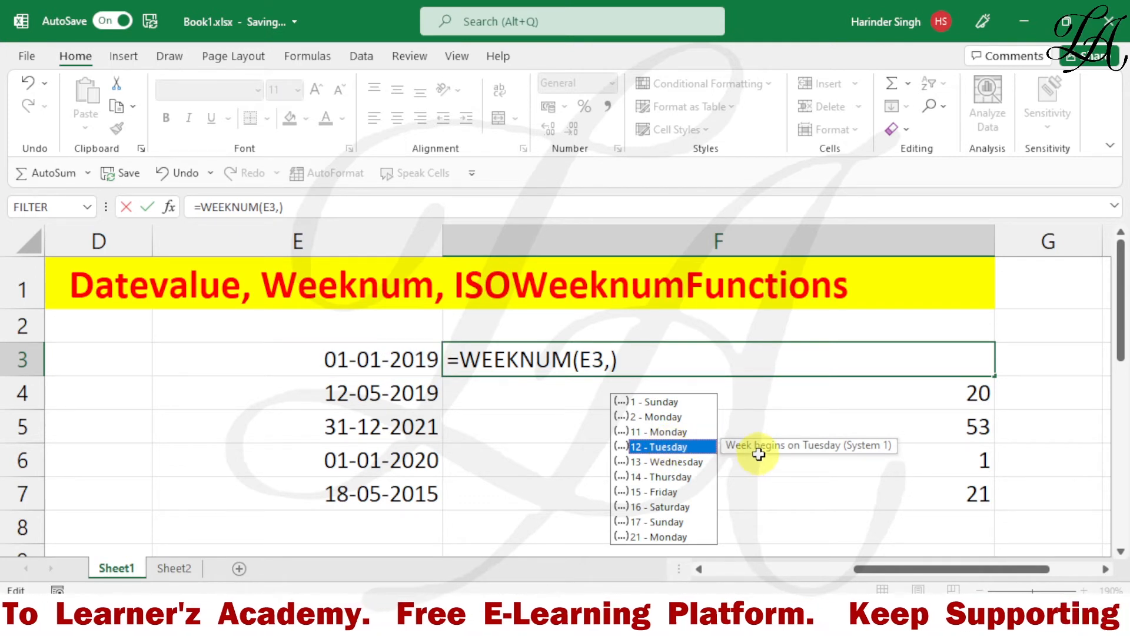
{"action": "key", "text": "Return"}
{"action": "double_click", "coordinate": [803, 358]}
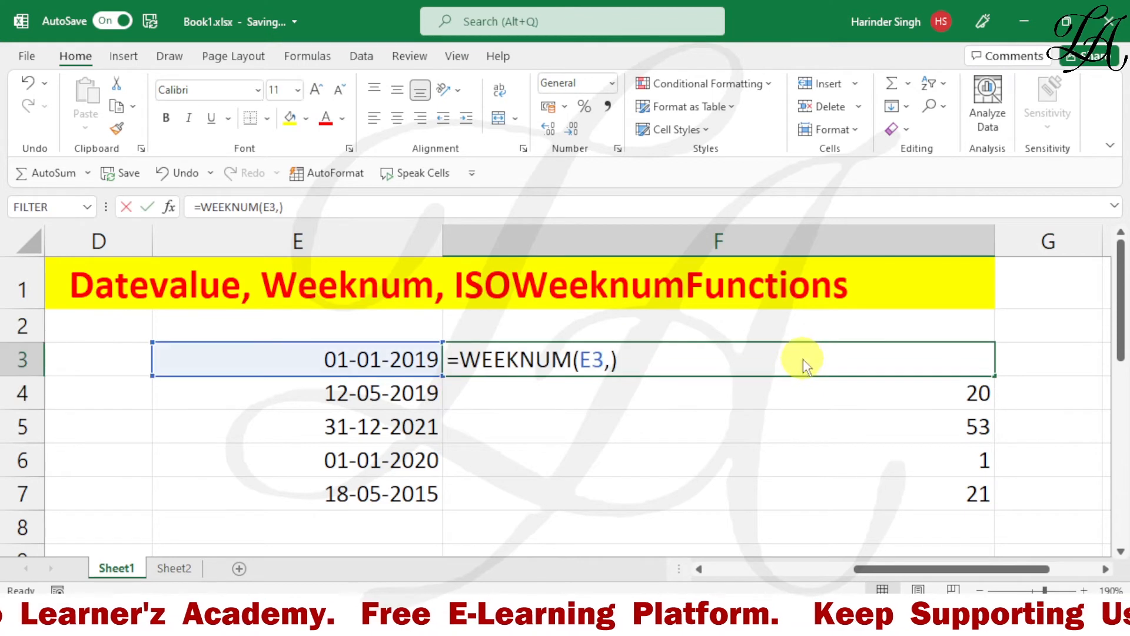
{"action": "left_click", "coordinate": [610, 361]}
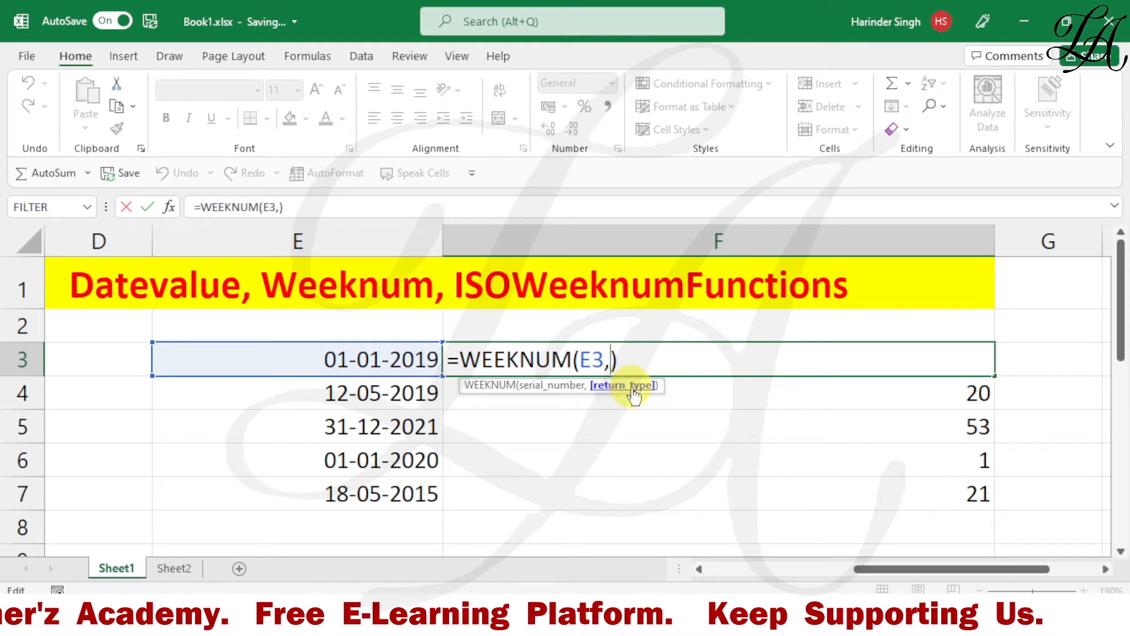
{"action": "type", "text": "12"}
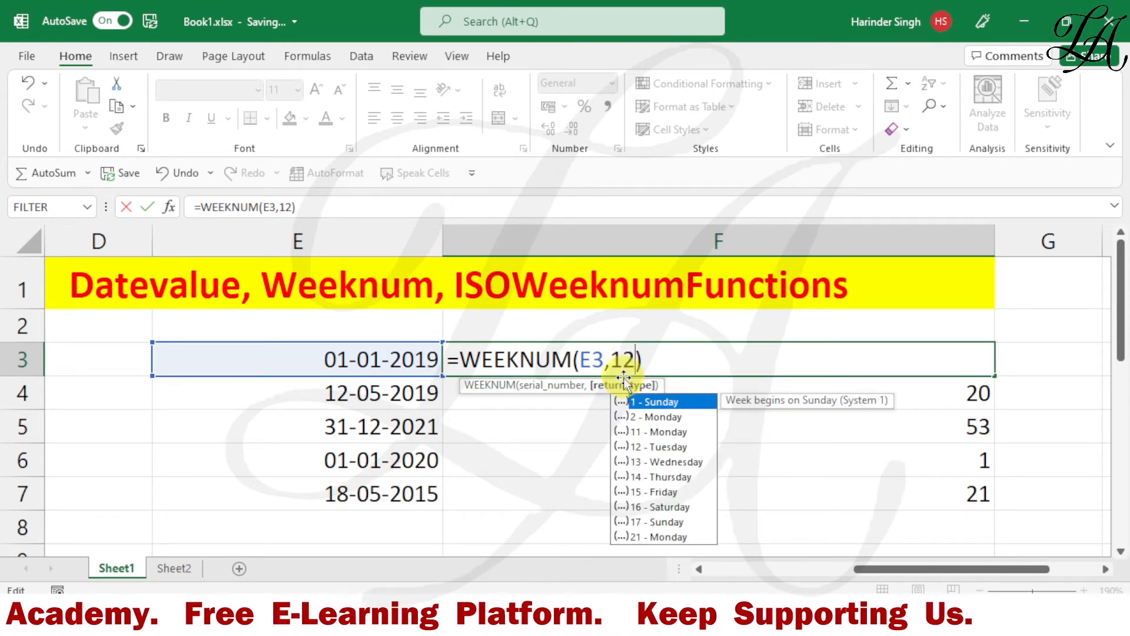
{"action": "key", "text": "Return"}
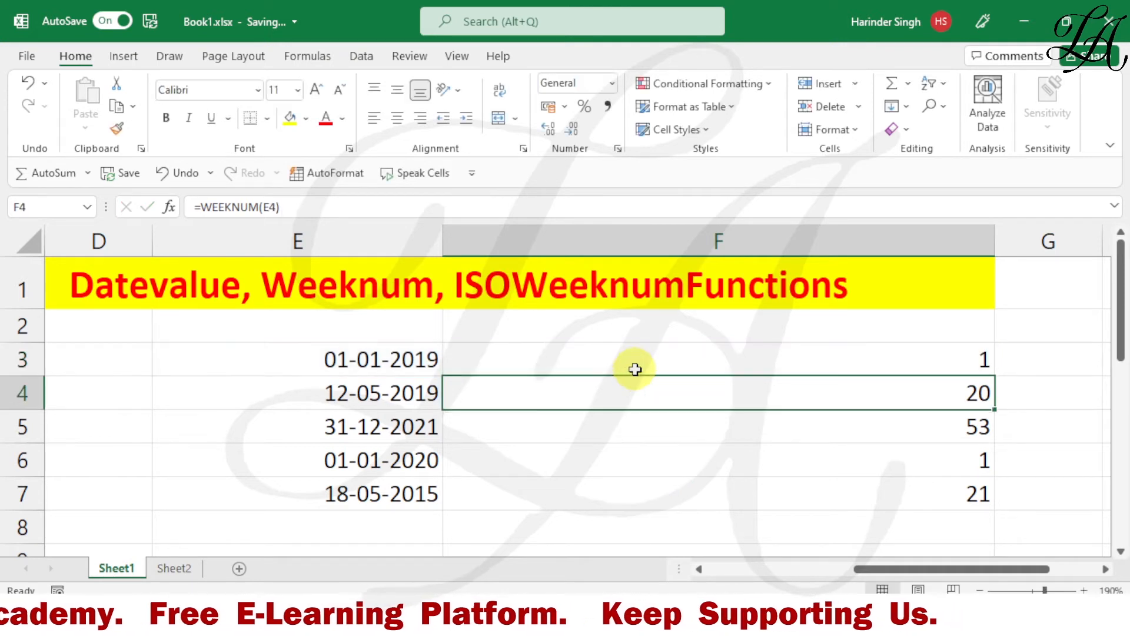
{"action": "left_click", "coordinate": [656, 364]}
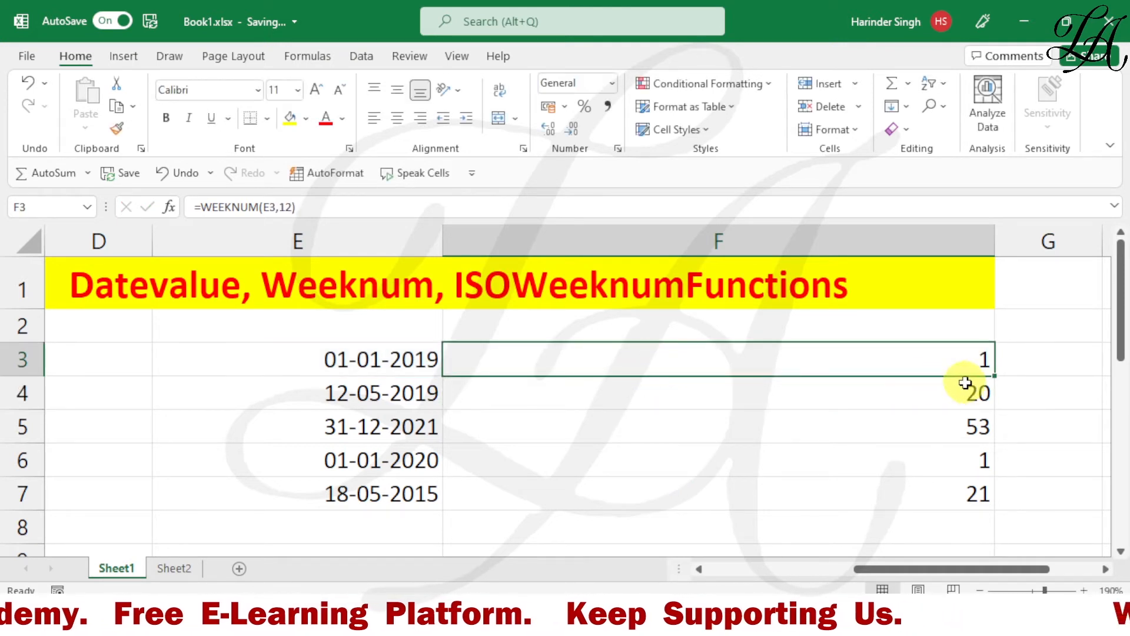
{"action": "left_click_drag", "start_coordinate": [991, 376], "coordinate": [995, 499]}
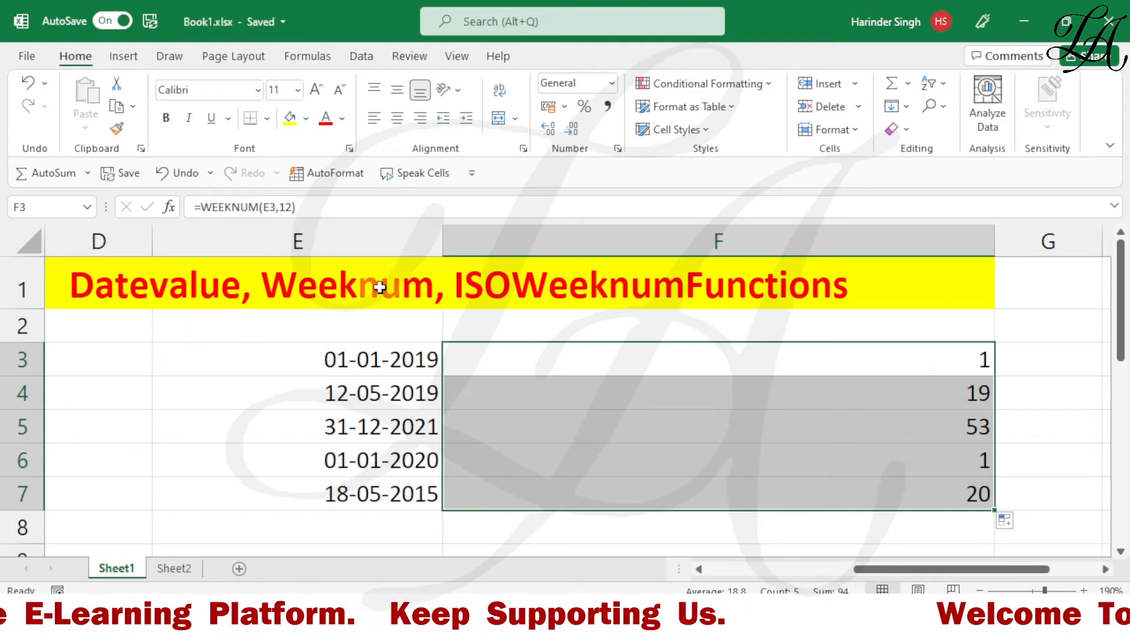
Examine the date in E3 and the return type argument of the WEEKNUM formula in F3
{"action": "left_click", "coordinate": [380, 287]}
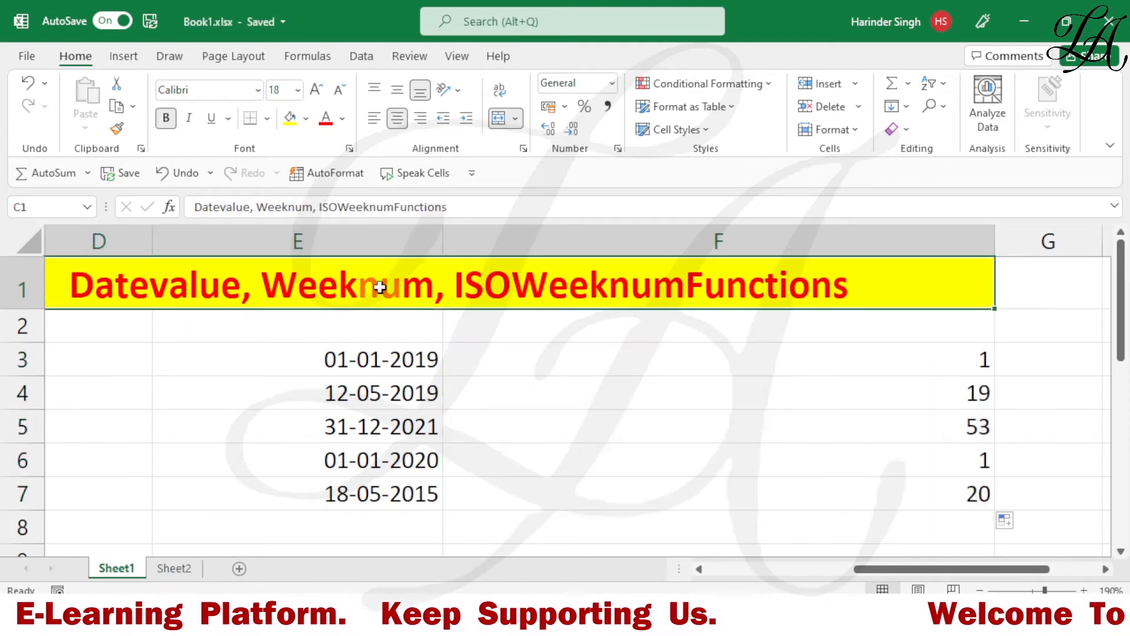
{"action": "left_click", "coordinate": [361, 361]}
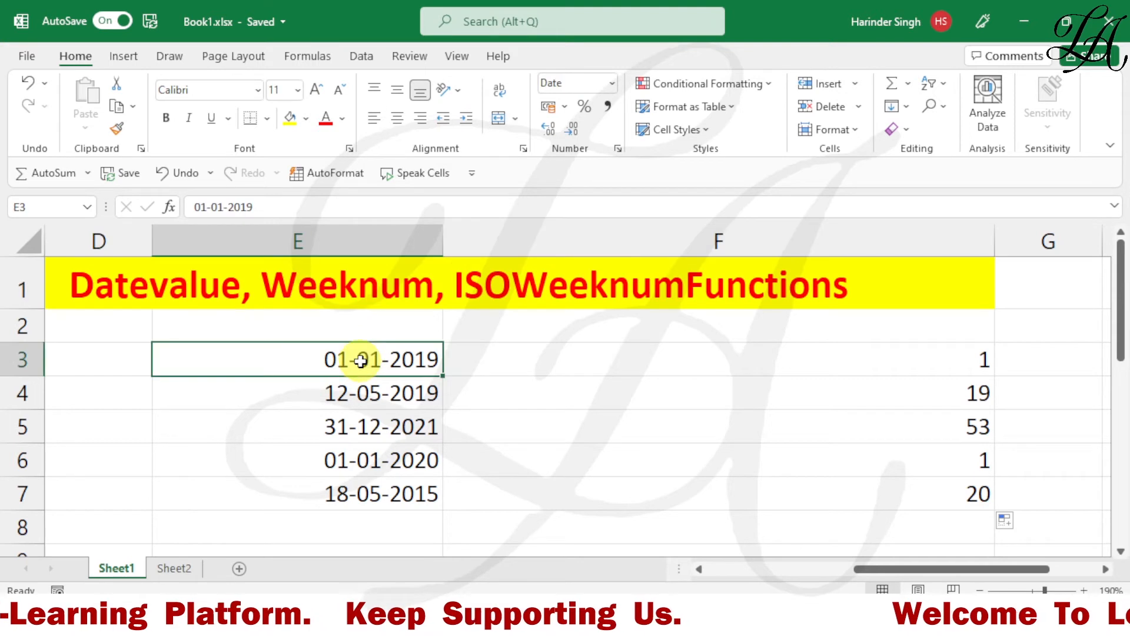
{"action": "left_click", "coordinate": [581, 368]}
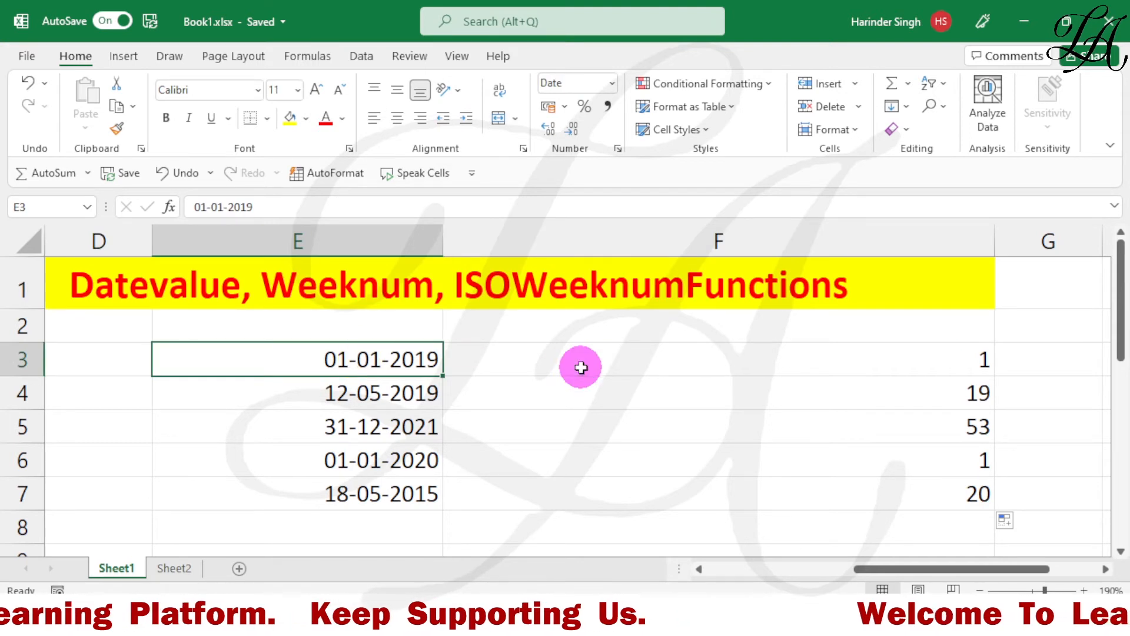
{"action": "double_click", "coordinate": [641, 359]}
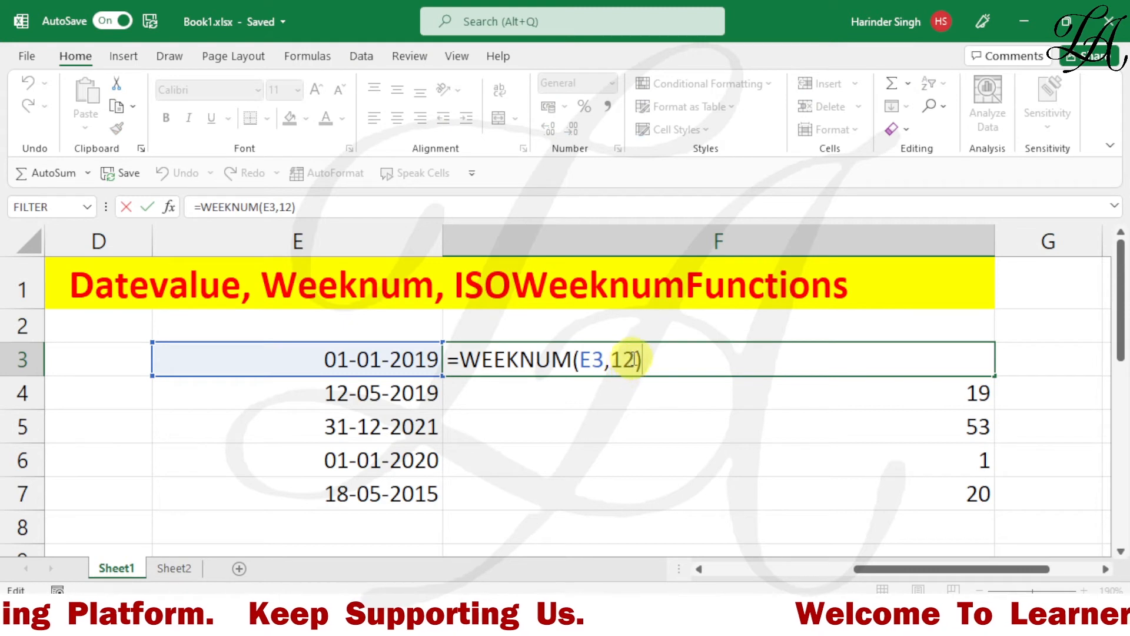
{"action": "left_click", "coordinate": [629, 362]}
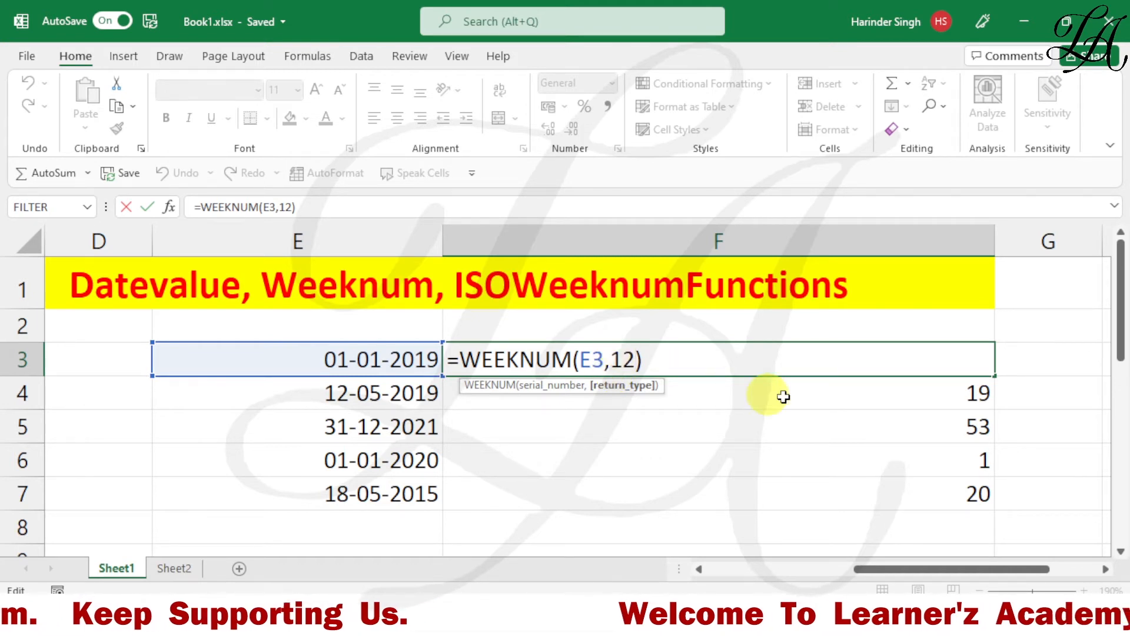
{"action": "left_click", "coordinate": [1046, 393]}
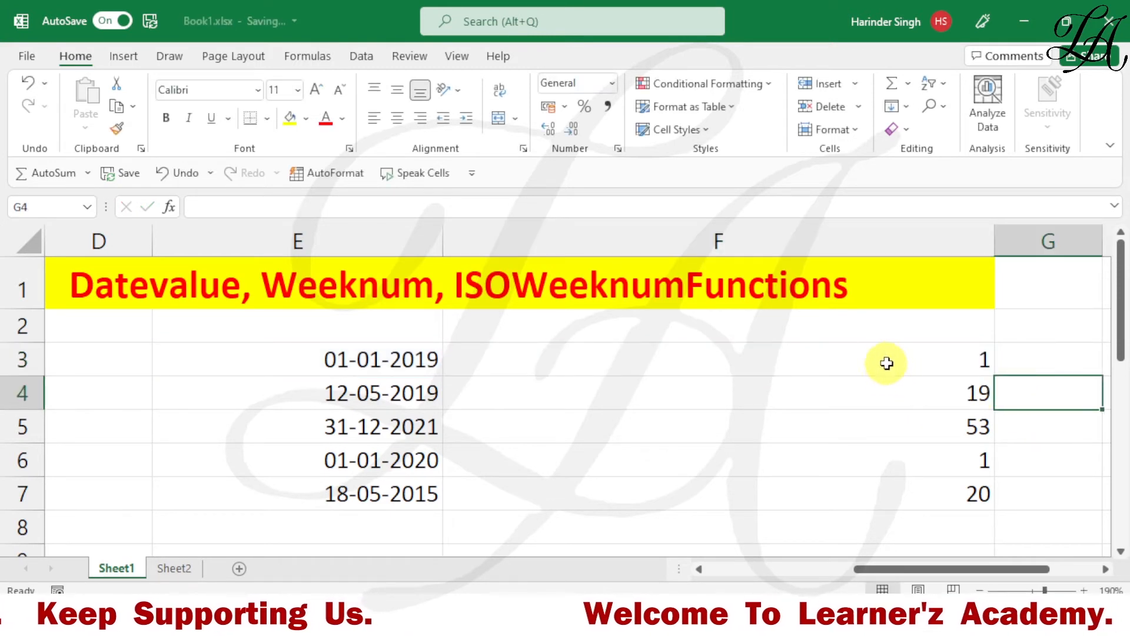
Clear the WEEKNUM formulas from cells F3 to F7
{"action": "left_click_drag", "start_coordinate": [883, 363], "coordinate": [922, 494]}
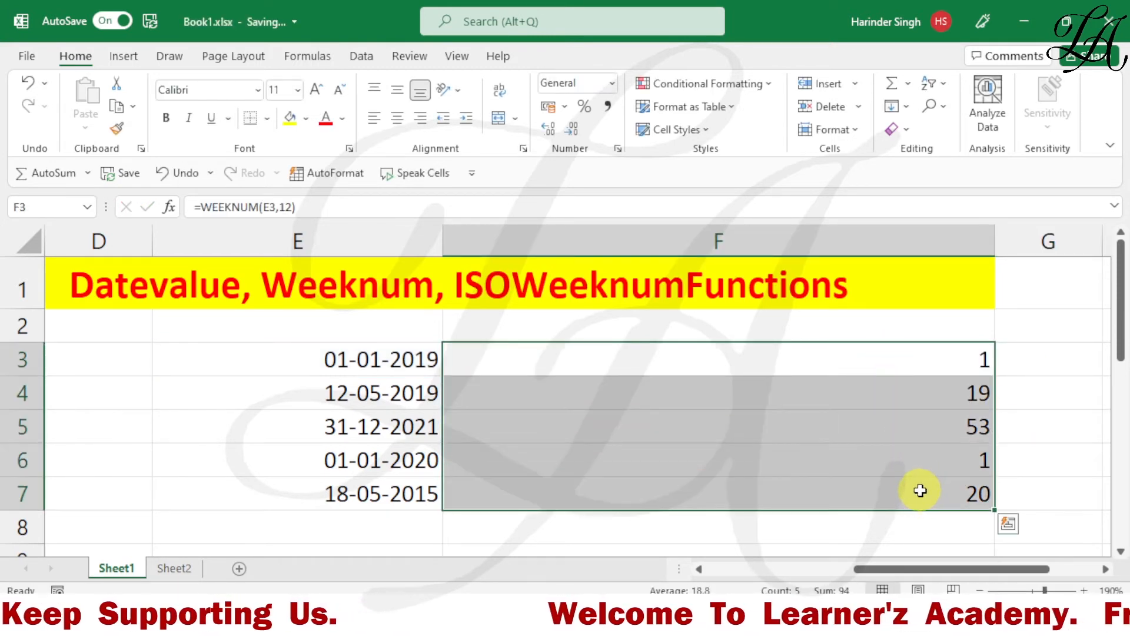
{"action": "key", "text": "Delete"}
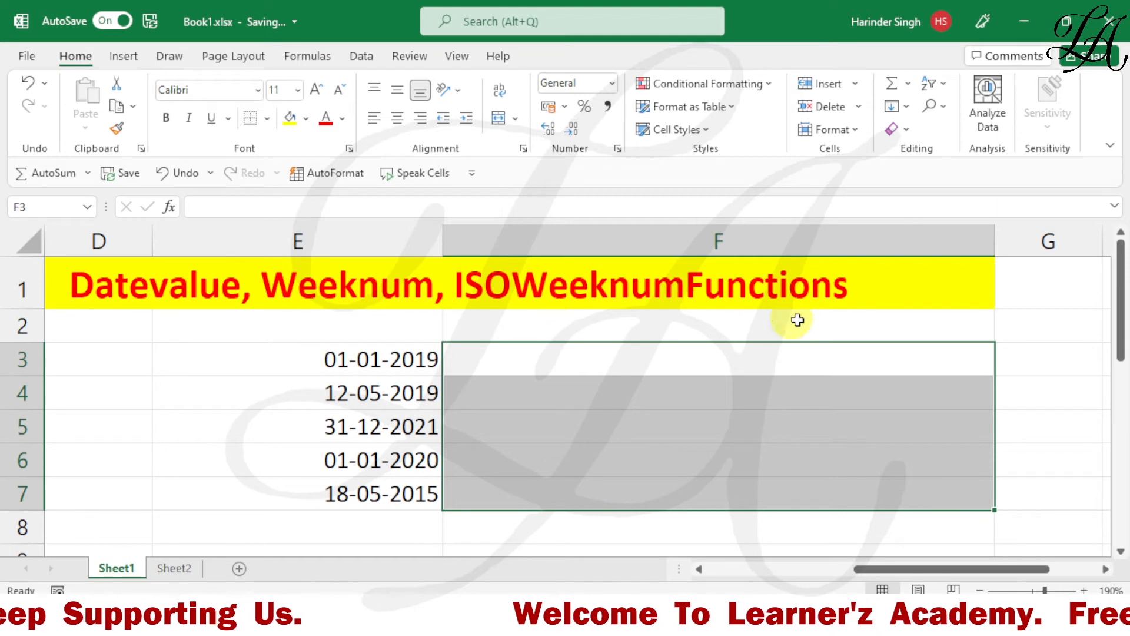
Enter the formula =ISOWEEKNUM(E3) in cell F3 and fill it down to F7 for all the dates
{"action": "left_click", "coordinate": [860, 366]}
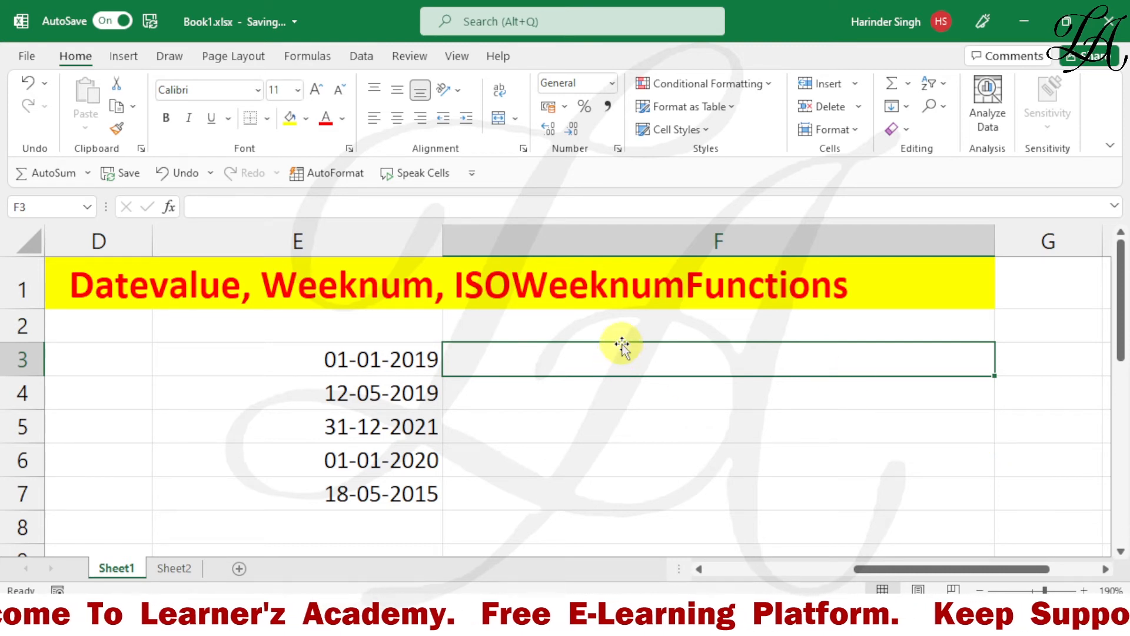
{"action": "type", "text": "="}
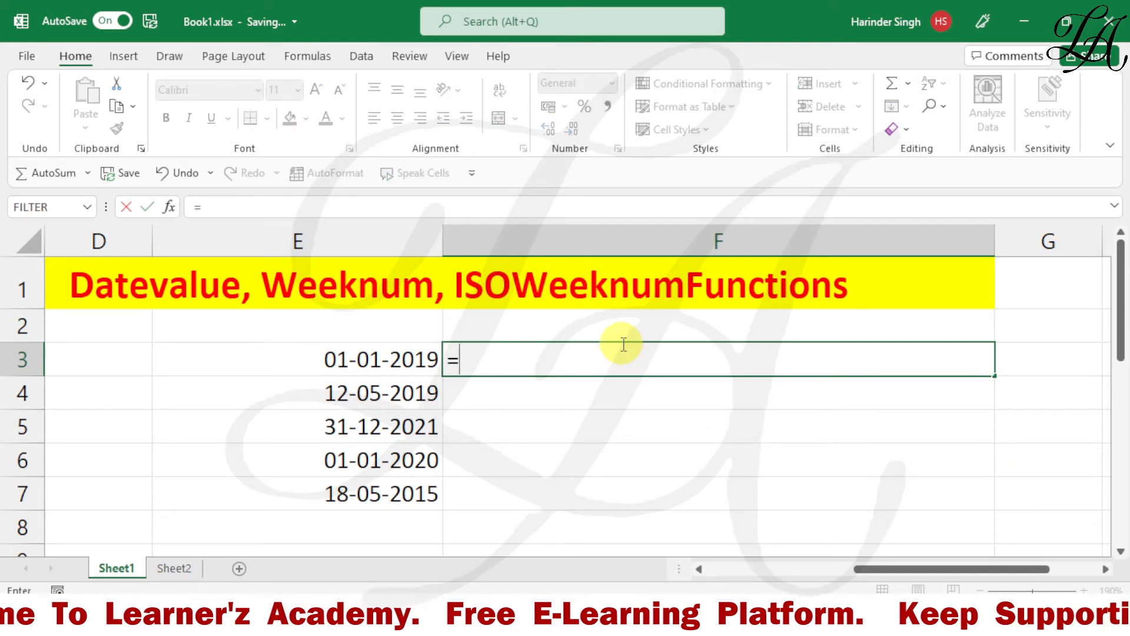
{"action": "type", "text": "isow"}
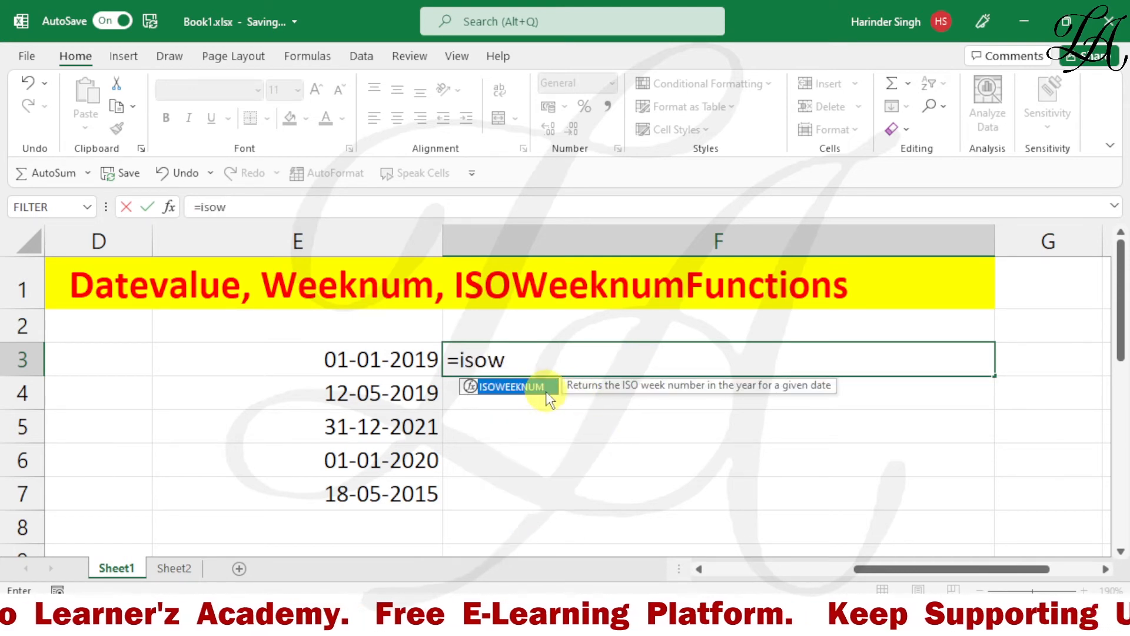
{"action": "double_click", "coordinate": [540, 389]}
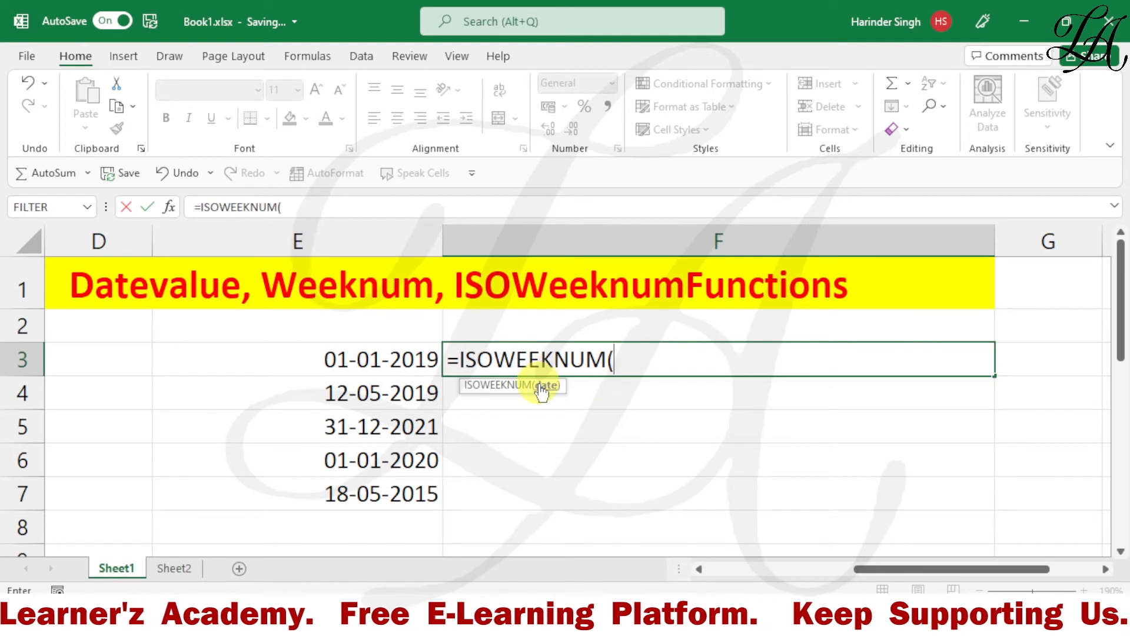
{"action": "left_click", "coordinate": [412, 359]}
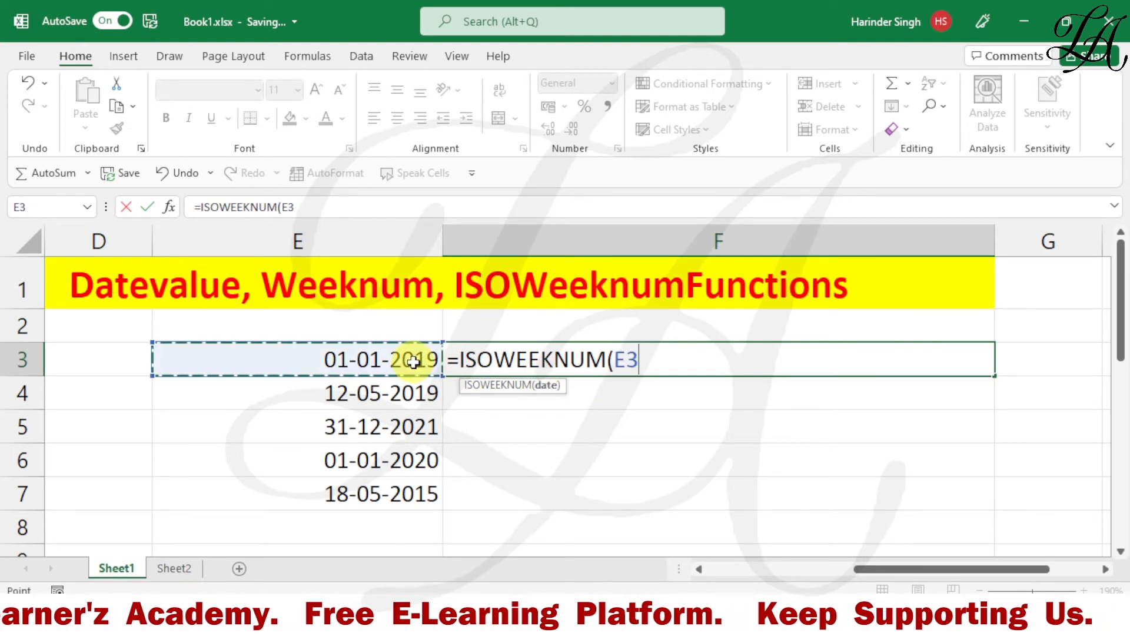
{"action": "type", "text": ")"}
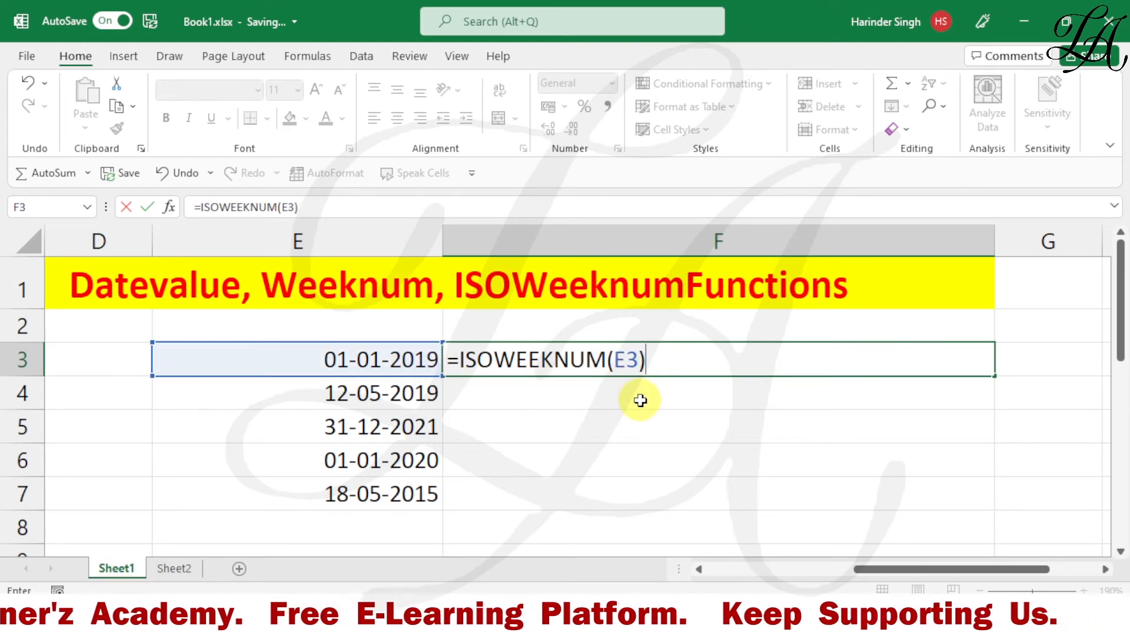
{"action": "key", "text": "Return"}
{"action": "left_click", "coordinate": [881, 362]}
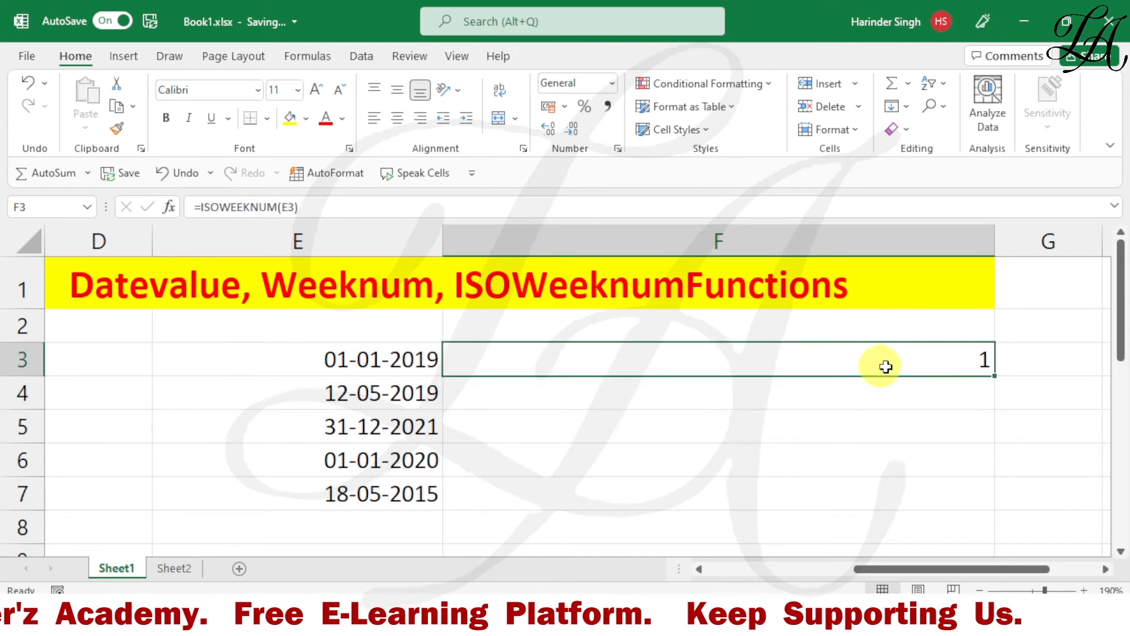
{"action": "left_click_drag", "start_coordinate": [994, 377], "coordinate": [964, 501]}
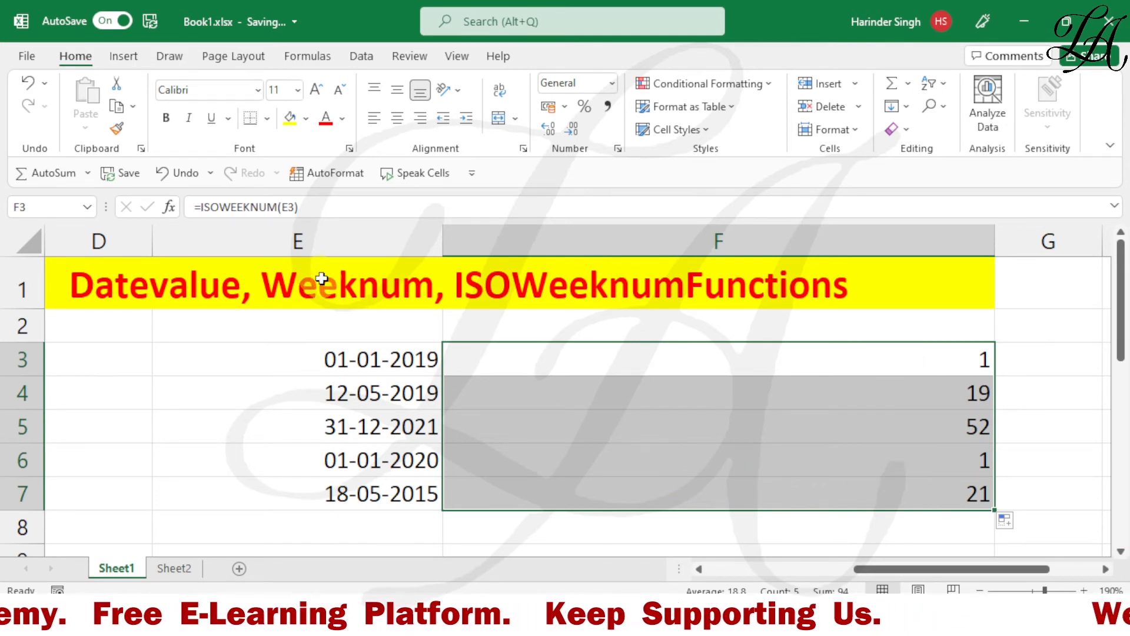
Change the year of the date in cell E3 so it reads 01-01-2021, and check the ISOWEEKNUM result in F3
{"action": "double_click", "coordinate": [342, 358]}
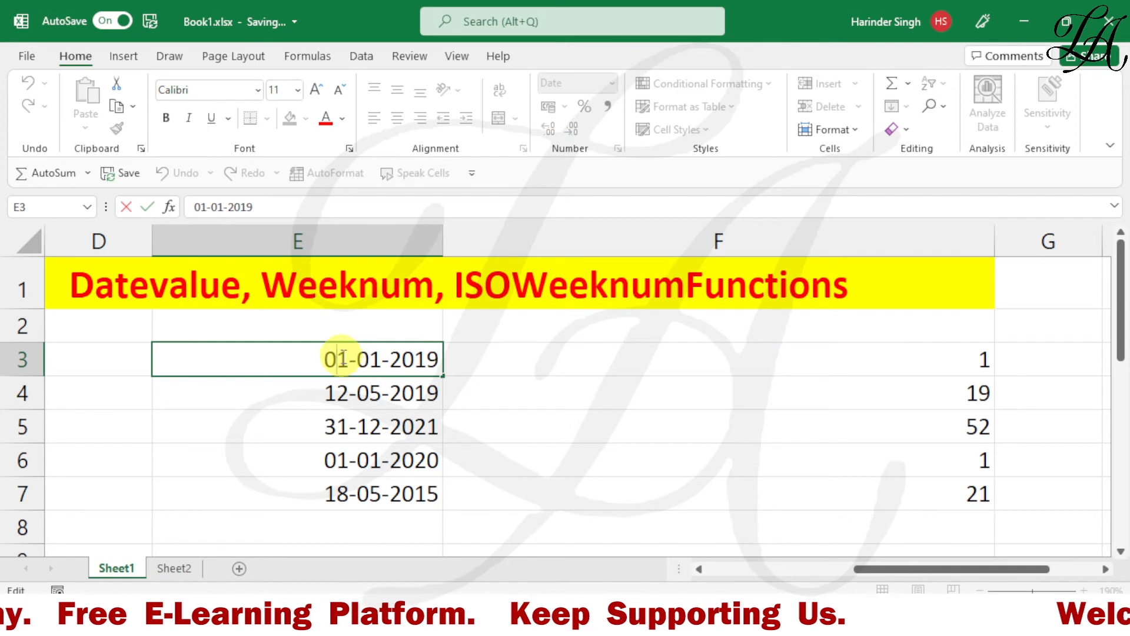
{"action": "key", "text": "Right"}
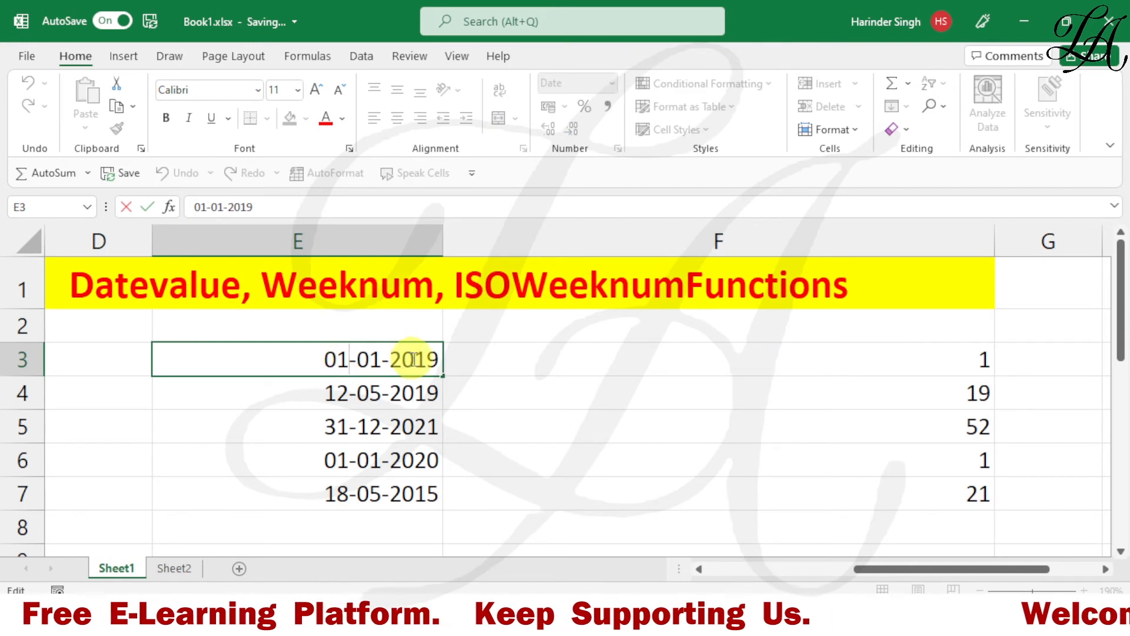
{"action": "left_click", "coordinate": [439, 360]}
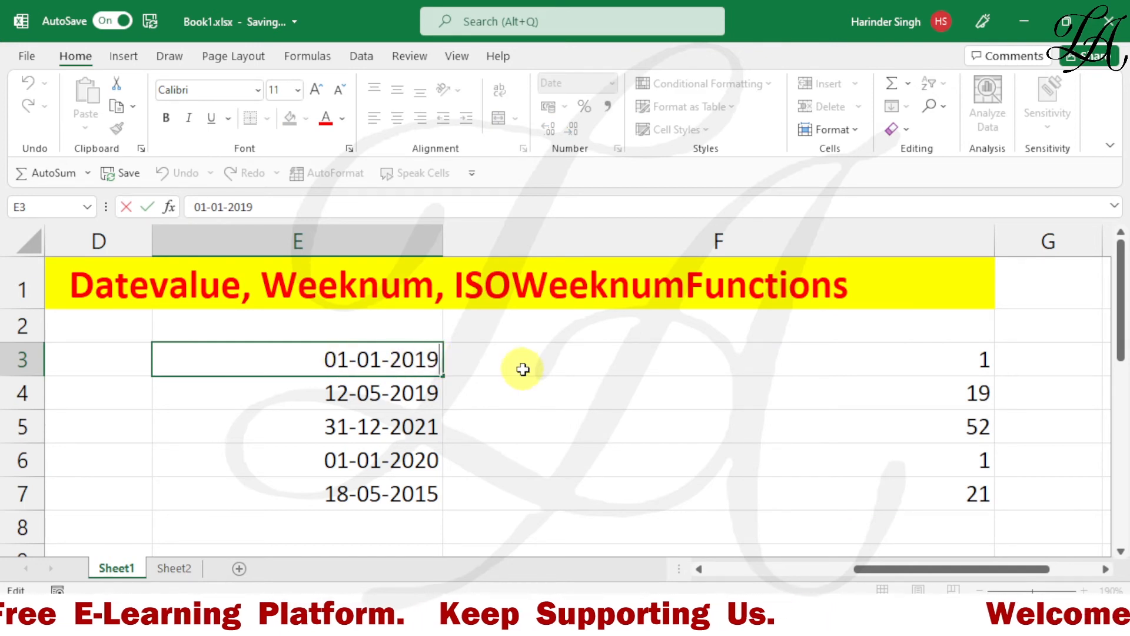
{"action": "key", "text": "BackSpace"}
{"action": "key", "text": "BackSpace"}
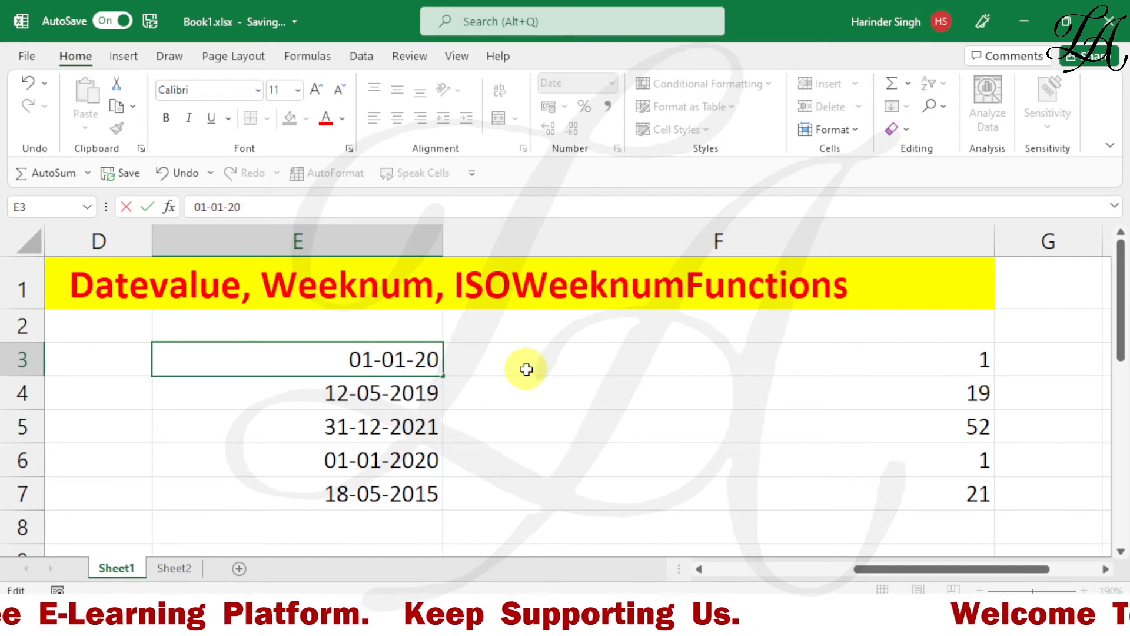
{"action": "type", "text": "21"}
{"action": "key", "text": "Return"}
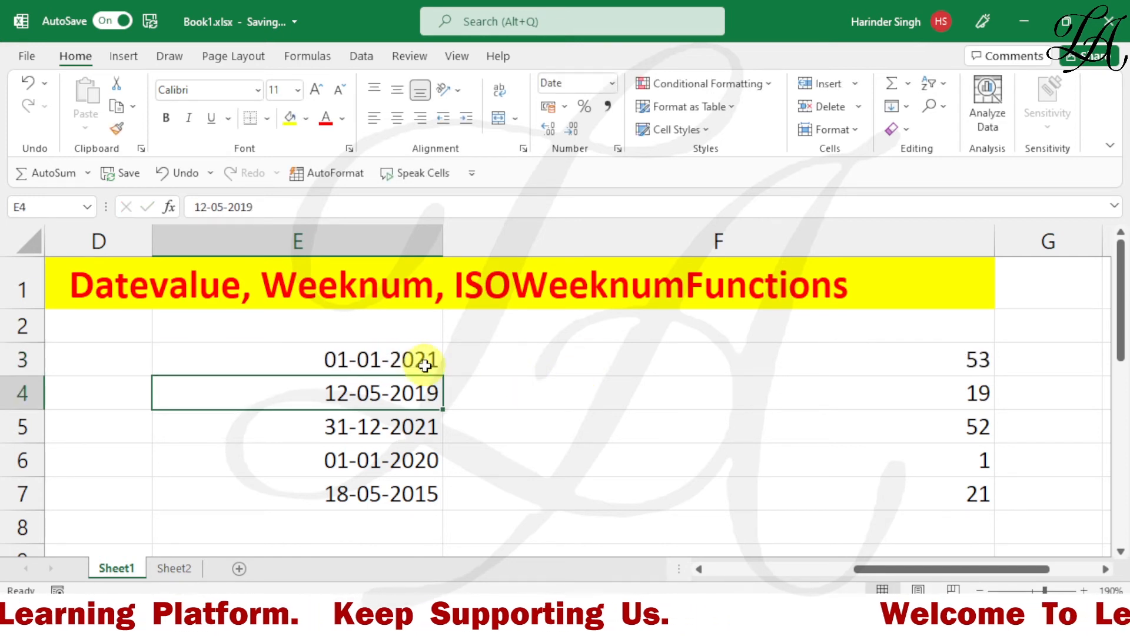
{"action": "left_click", "coordinate": [777, 365]}
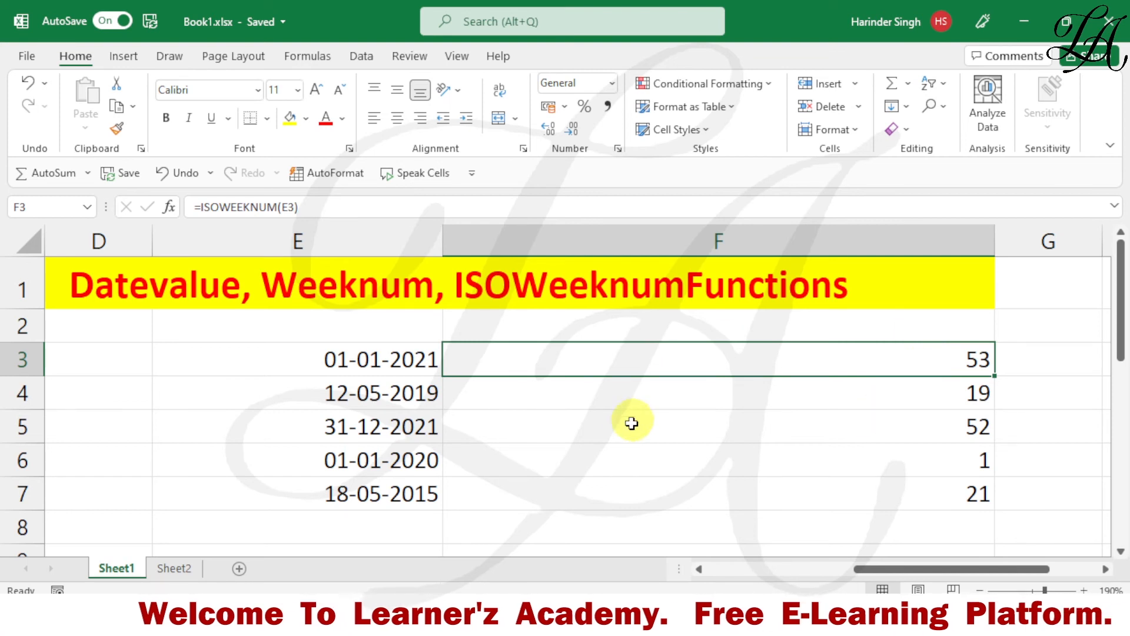
Replace the date in cell E4 with 04-01-2021 and compare the ISOWEEKNUM results in F4 and F3
{"action": "double_click", "coordinate": [361, 394]}
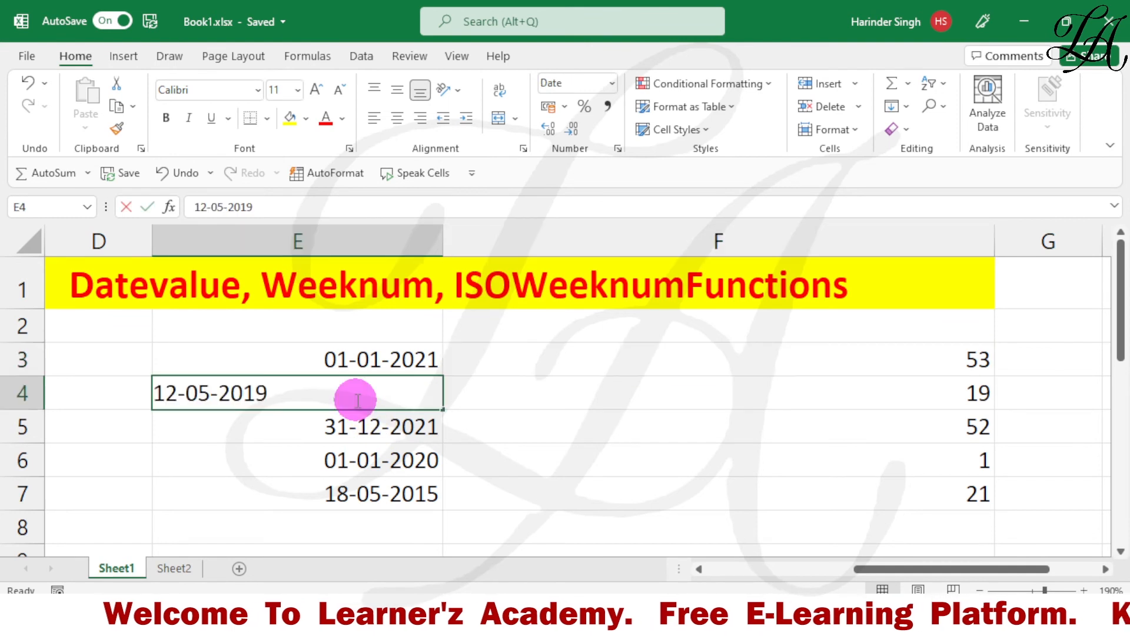
{"action": "key", "text": "BackSpace"}
{"action": "key", "text": "BackSpace"}
{"action": "key", "text": "BackSpace"}
{"action": "key", "text": "BackSpace"}
{"action": "key", "text": "BackSpace"}
{"action": "key", "text": "BackSpace"}
{"action": "key", "text": "BackSpace"}
{"action": "key", "text": "BackSpace"}
{"action": "key", "text": "BackSpace"}
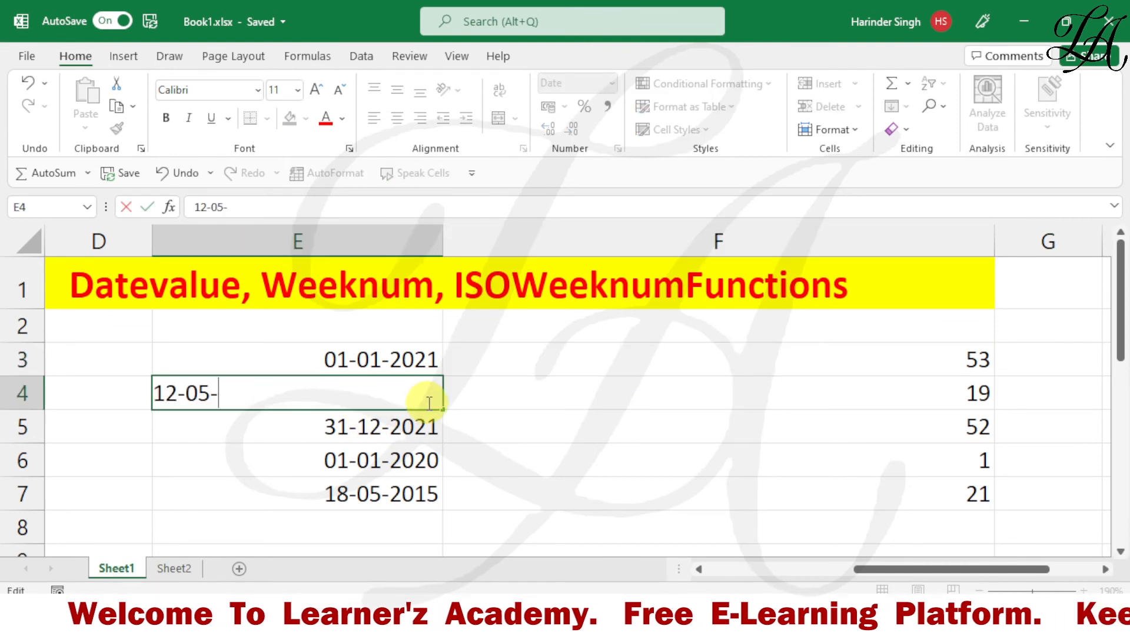
{"action": "key", "text": "BackSpace"}
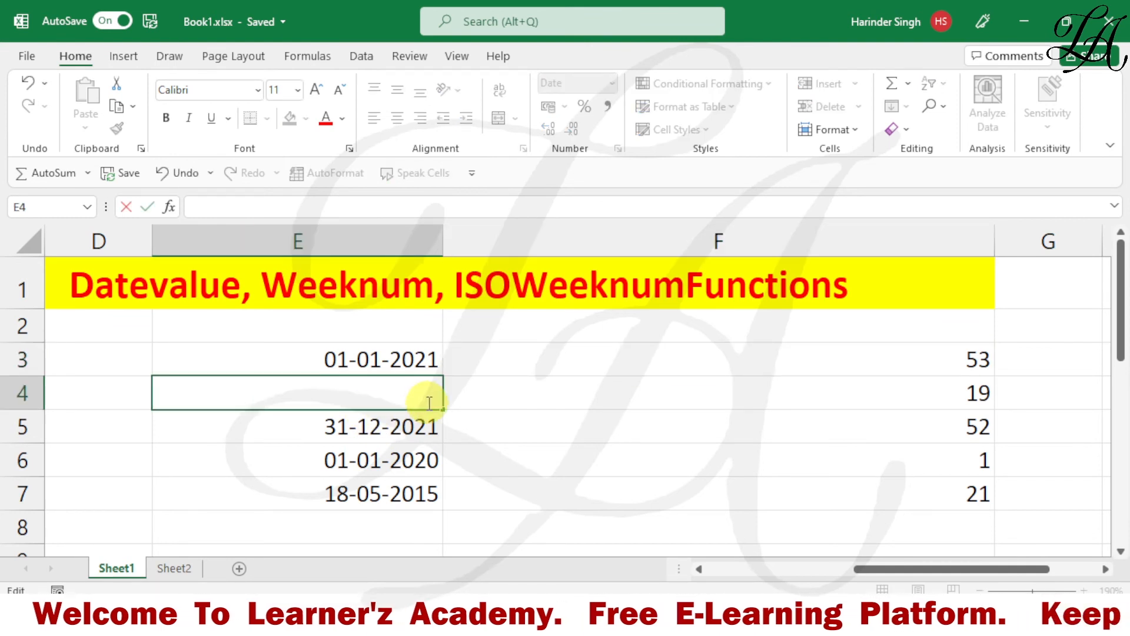
{"action": "type", "text": "04"}
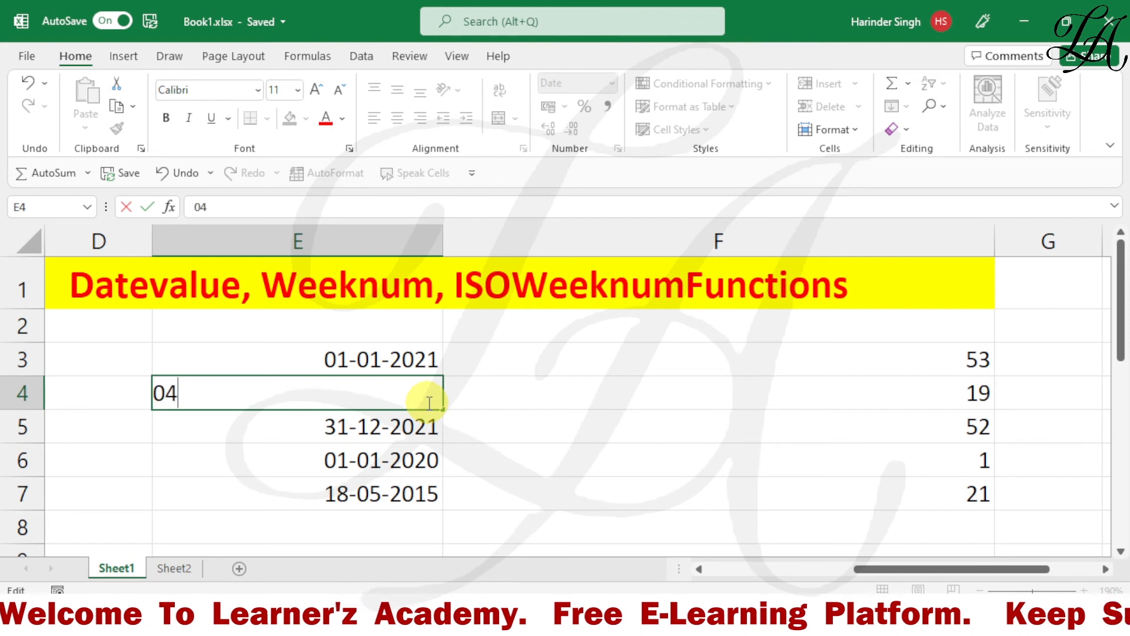
{"action": "type", "text": "-01-"}
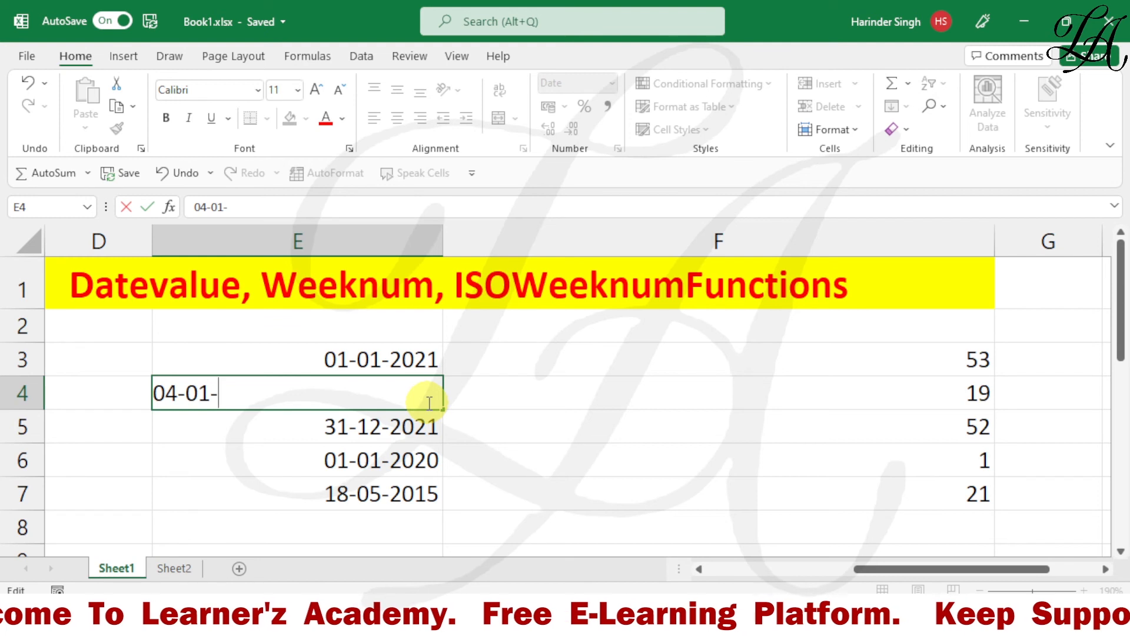
{"action": "type", "text": "2021"}
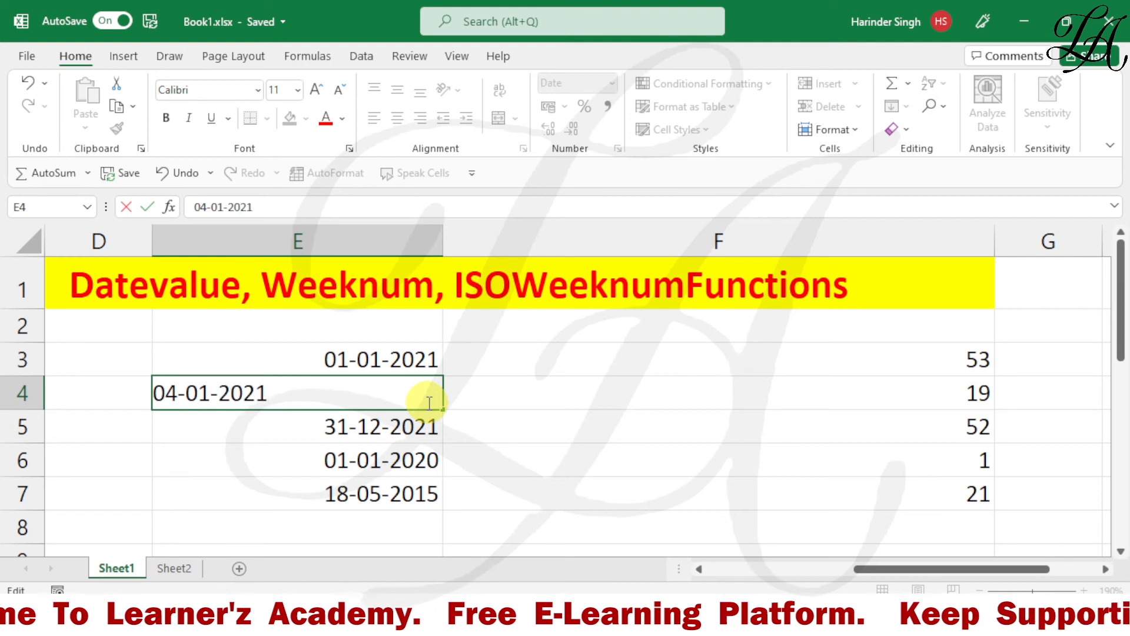
{"action": "left_click", "coordinate": [730, 437]}
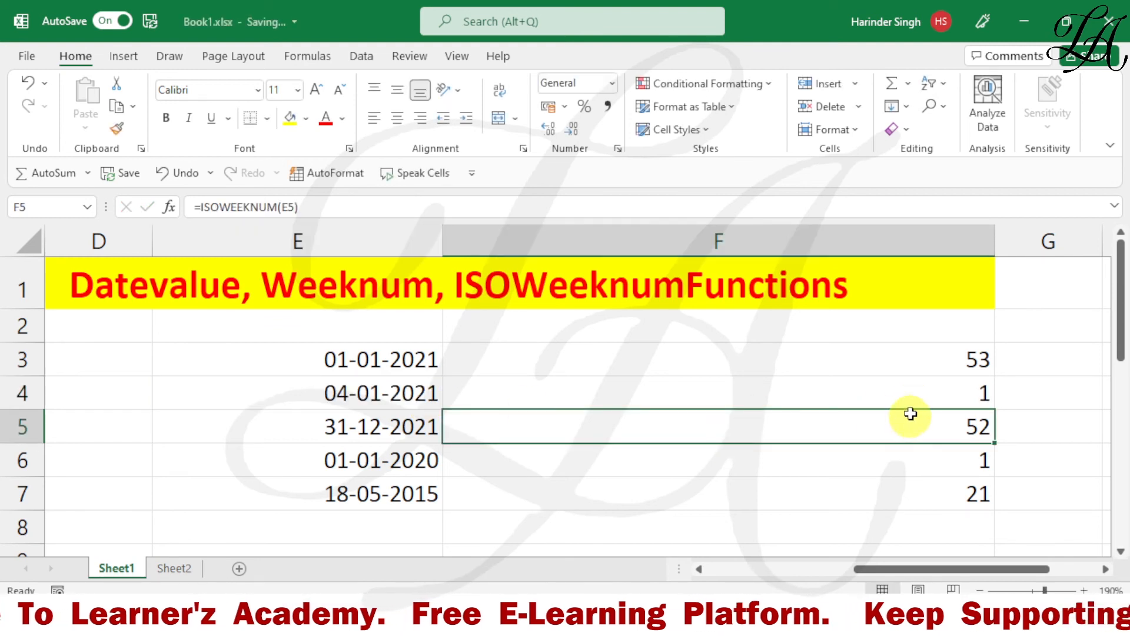
{"action": "left_click", "coordinate": [917, 396]}
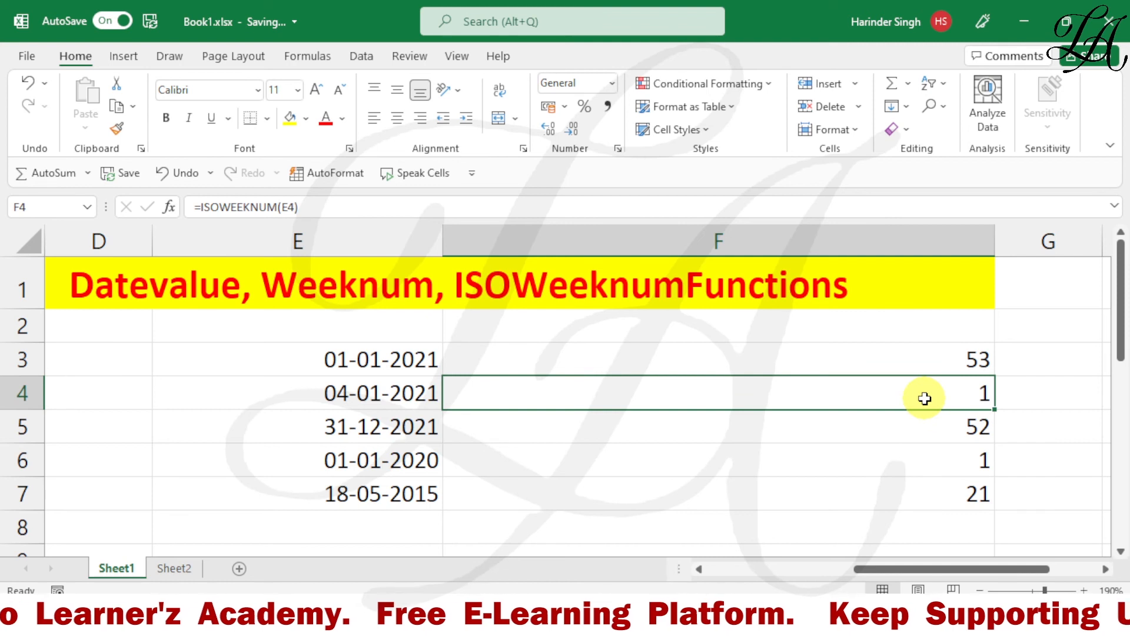
{"action": "left_click", "coordinate": [495, 358]}
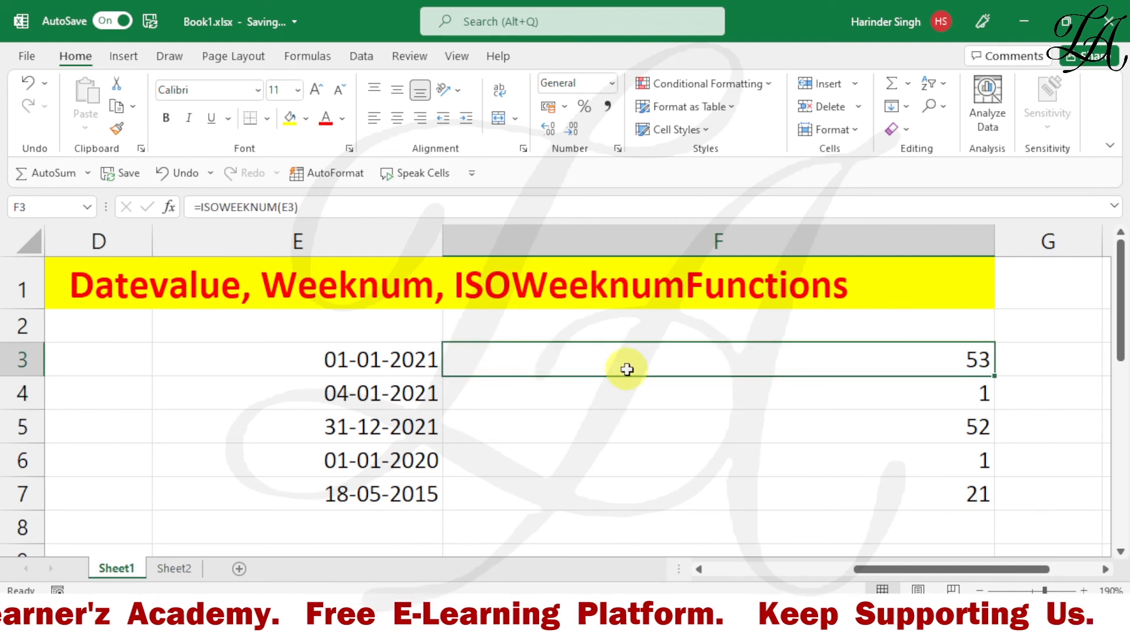